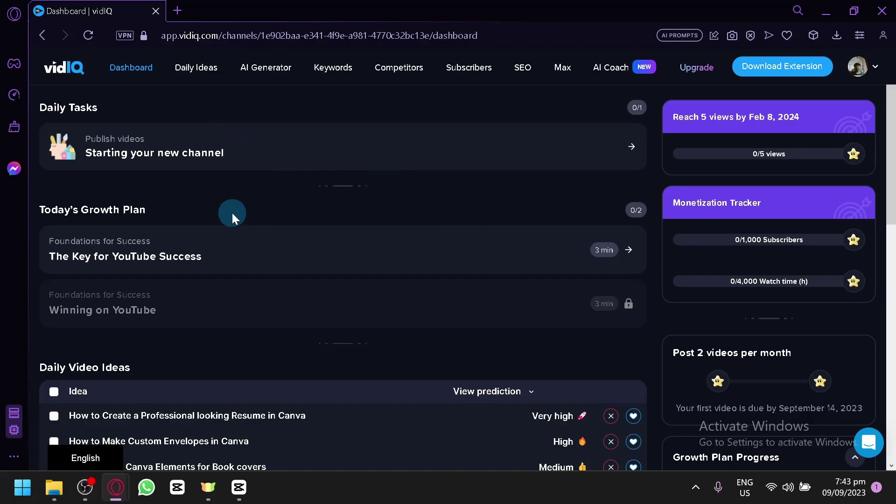
# - Scroll up and down through the current vidIQ page to review its content
pyautogui.scroll(-5, 448, 191)
pyautogui.scroll(5, 454, 197)
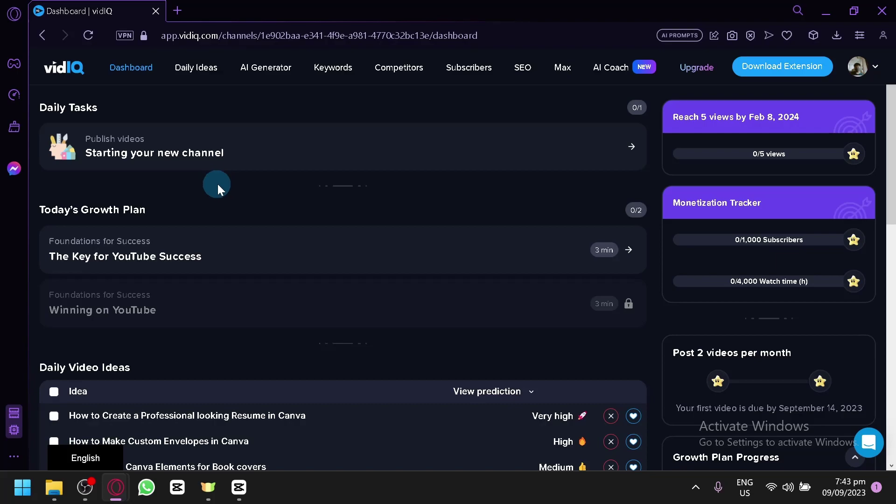
pyautogui.scroll(-2, 219, 204)
pyautogui.scroll(2, 191, 191)
pyautogui.scroll(2, 160, 240)
pyautogui.scroll(2, 159, 248)
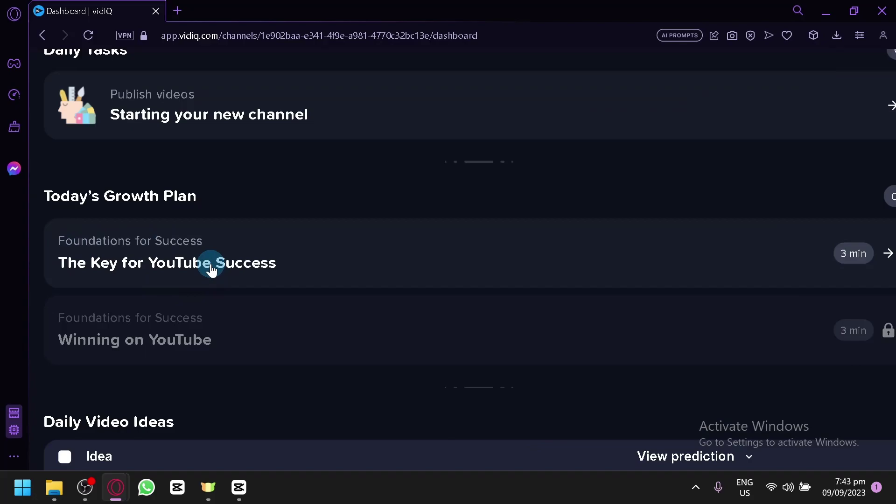
pyautogui.scroll(-4, 210, 267)
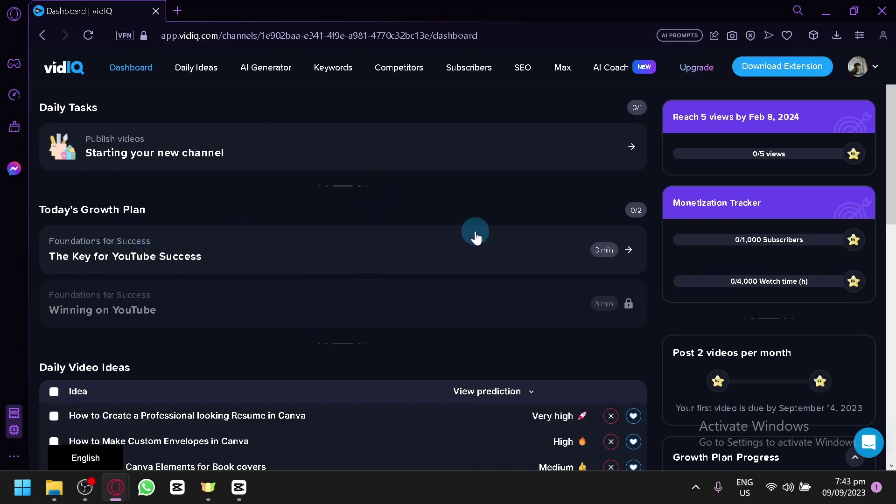
pyautogui.scroll(-5, 476, 237)
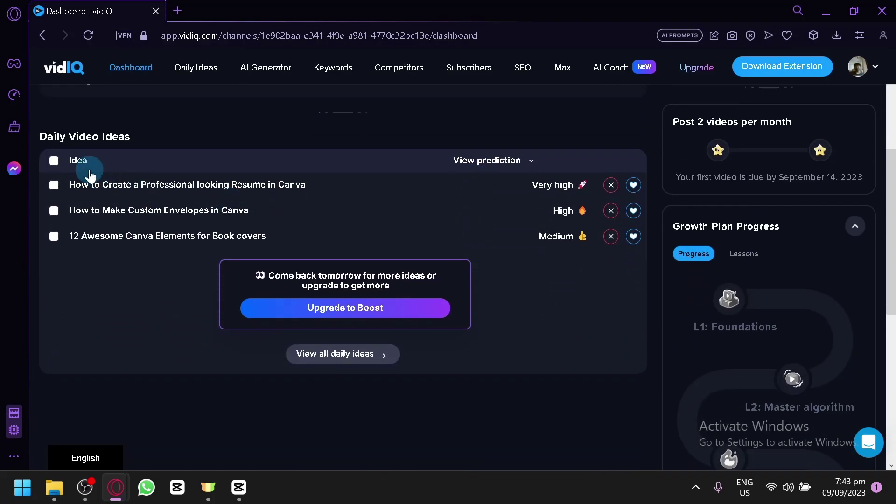
pyautogui.scroll(6, 448, 208)
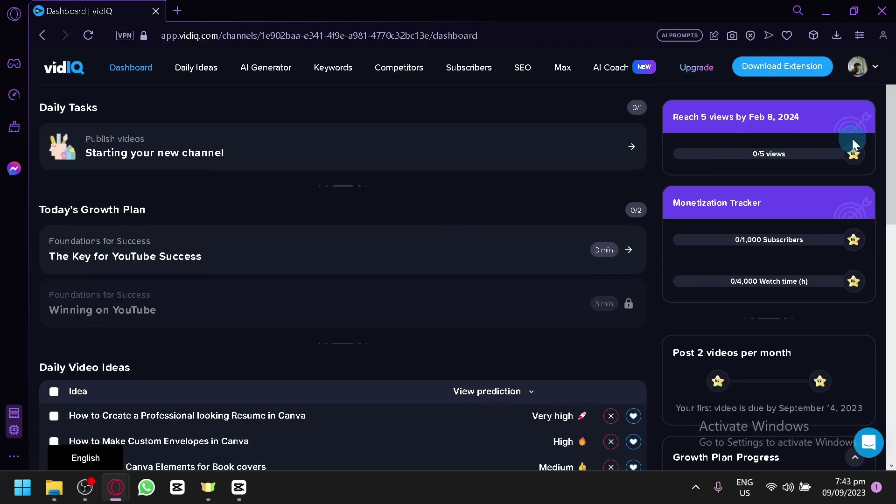
pyautogui.scroll(3, 852, 138)
pyautogui.scroll(-1, 852, 139)
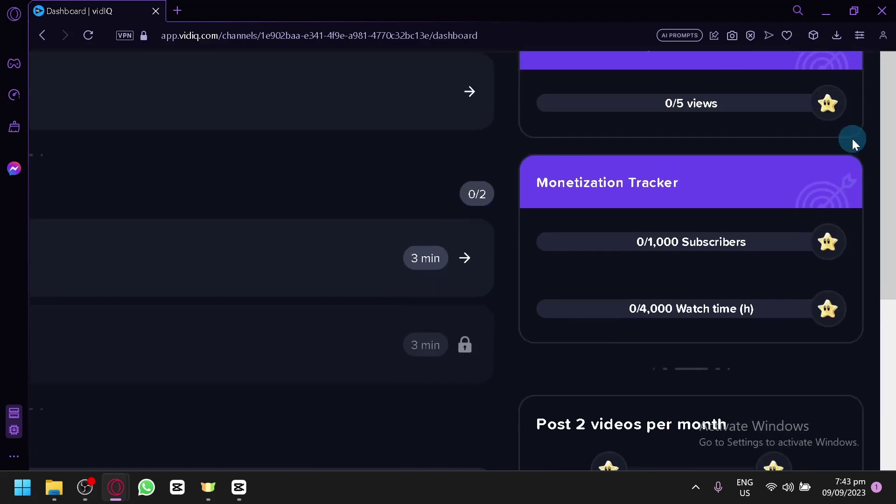
pyautogui.scroll(-5, 852, 138)
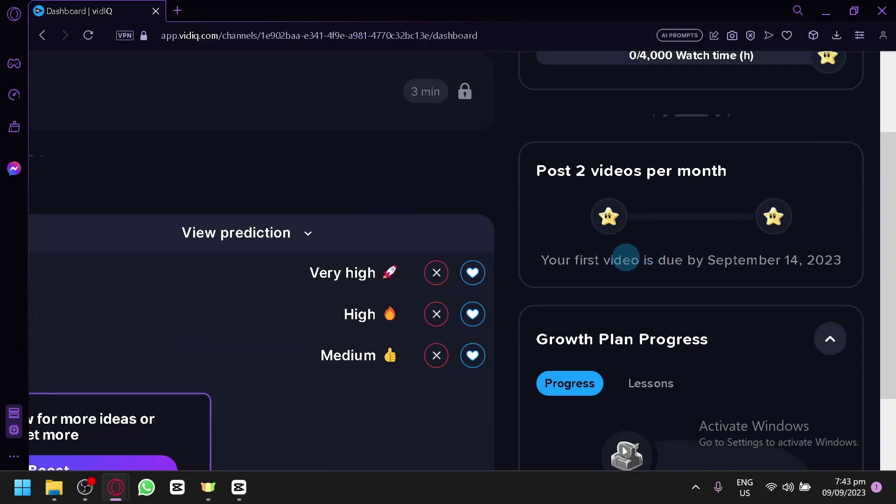
pyautogui.scroll(-5, 625, 259)
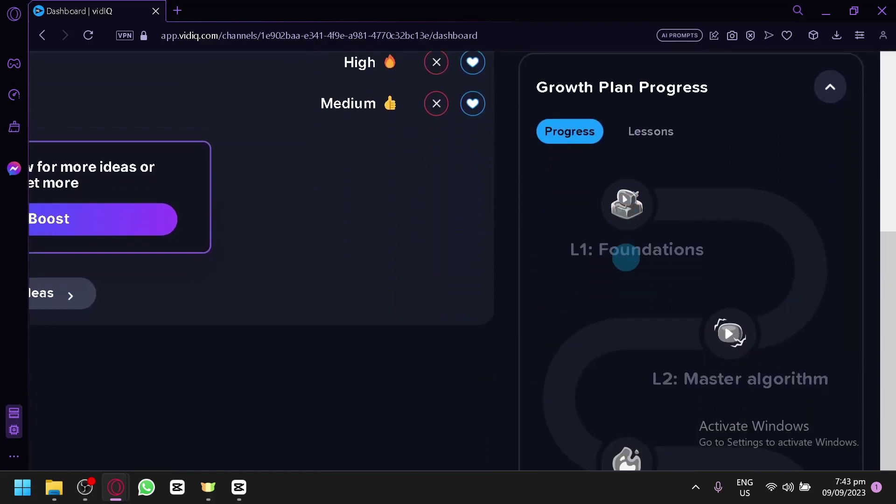
pyautogui.scroll(-8, 626, 258)
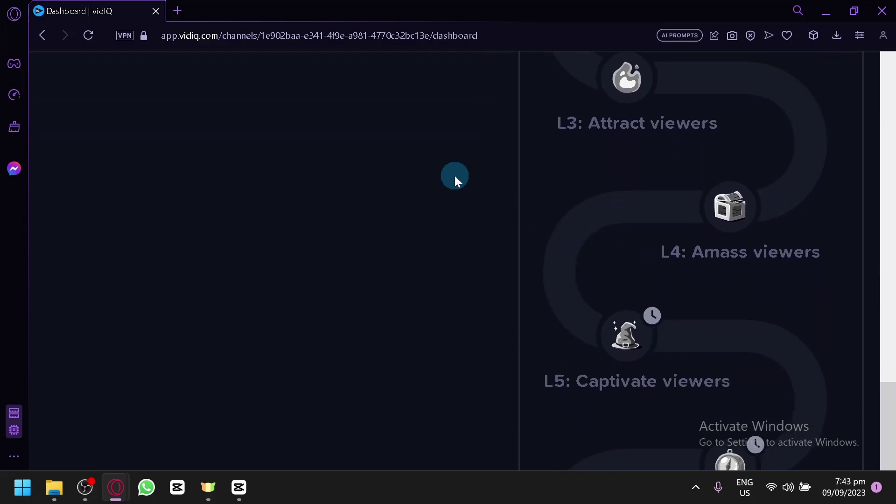
pyautogui.scroll(12, 454, 180)
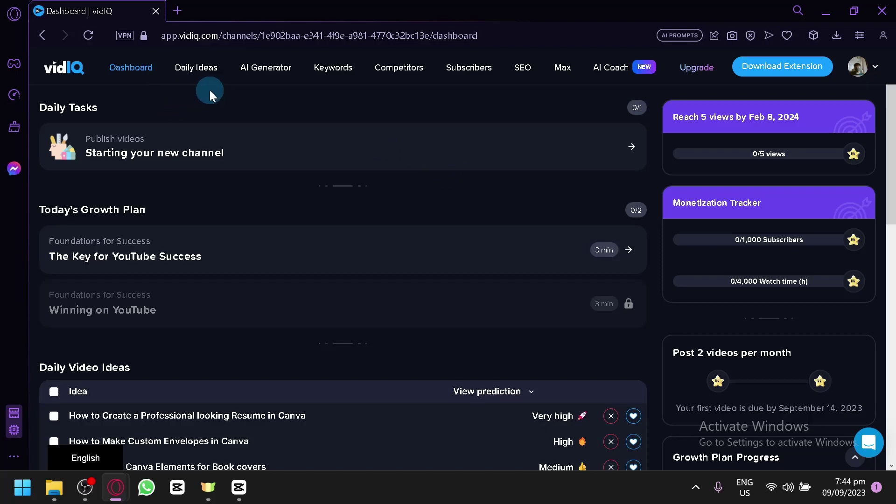
# - Zoom the page in twice, scroll across it to the right, then reset the zoom to normal
pyautogui.hotkey('ctrl', '+')
pyautogui.hotkey('ctrl', '+')
pyautogui.hotkey('ctrl', '+')
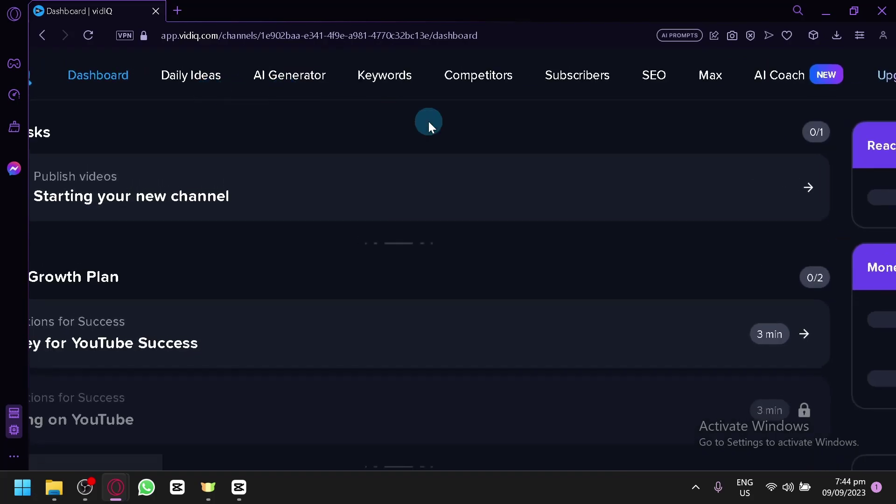
pyautogui.hscroll(2, 429, 123)
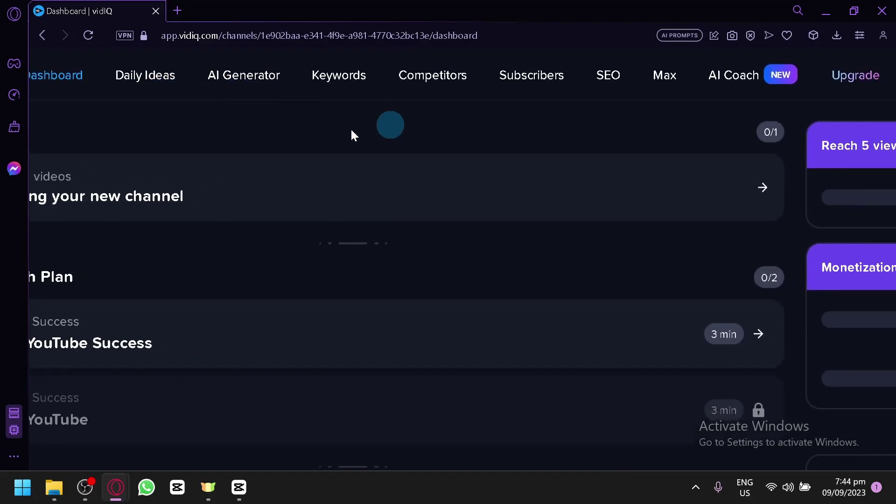
pyautogui.hotkey('ctrl', '+')
pyautogui.hotkey('ctrl', '+')
pyautogui.hotkey('ctrl', '+')
pyautogui.hscroll(3, 216, 139)
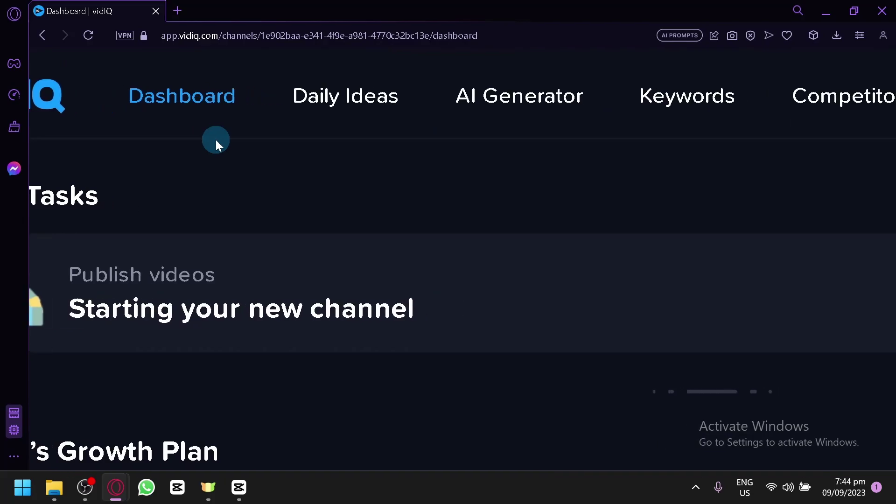
pyautogui.hscroll(1, 424, 153)
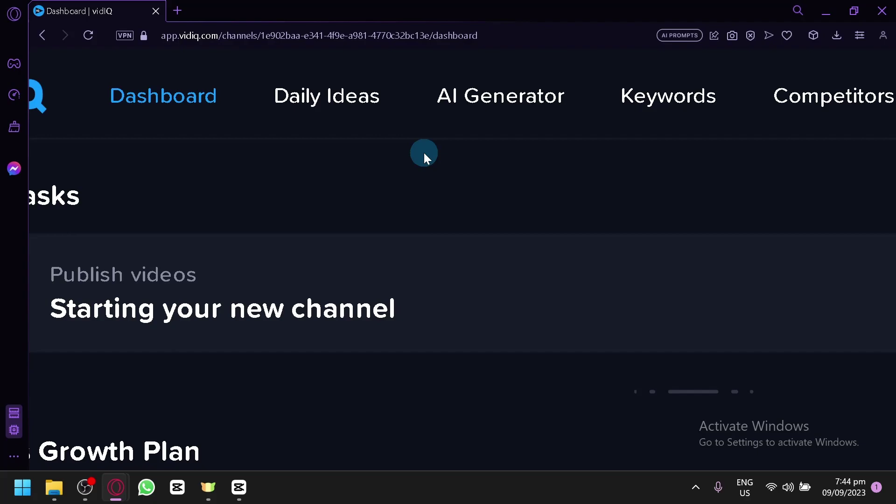
pyautogui.hscroll(3, 423, 153)
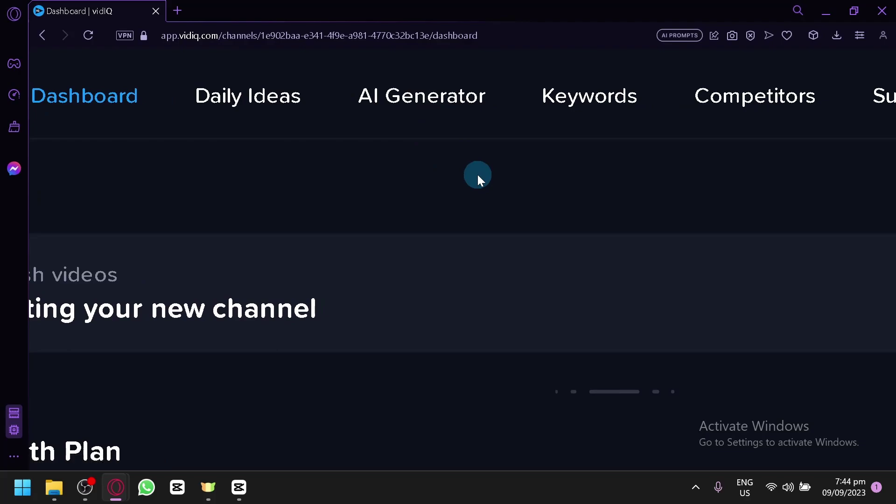
pyautogui.hscroll(5, 477, 174)
pyautogui.hscroll(10, 591, 201)
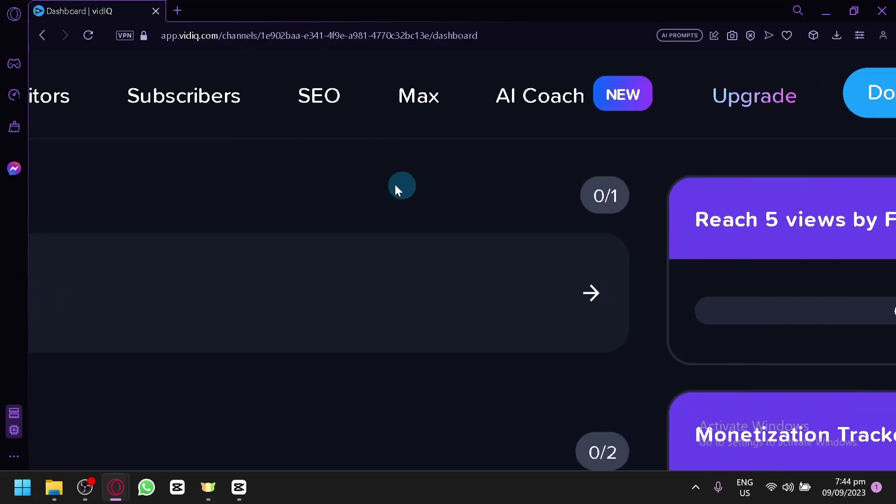
pyautogui.hscroll(7, 482, 158)
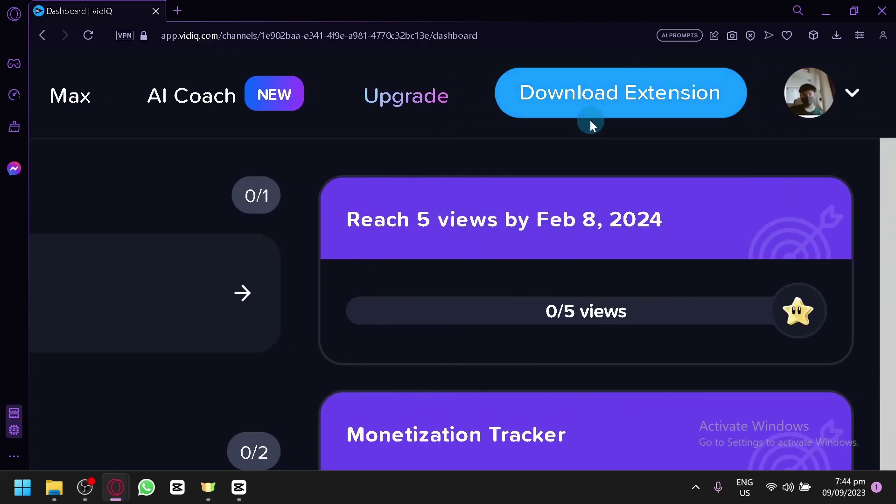
pyautogui.hotkey('ctrl', '0')
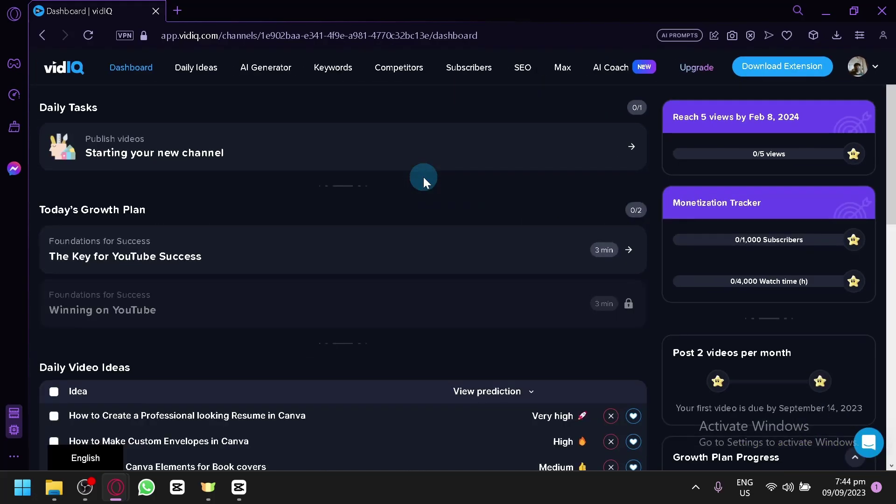
# - In Daily Ideas, swap the canva keyword for 'Youtube Automation' and apply it
pyautogui.click(199, 74)
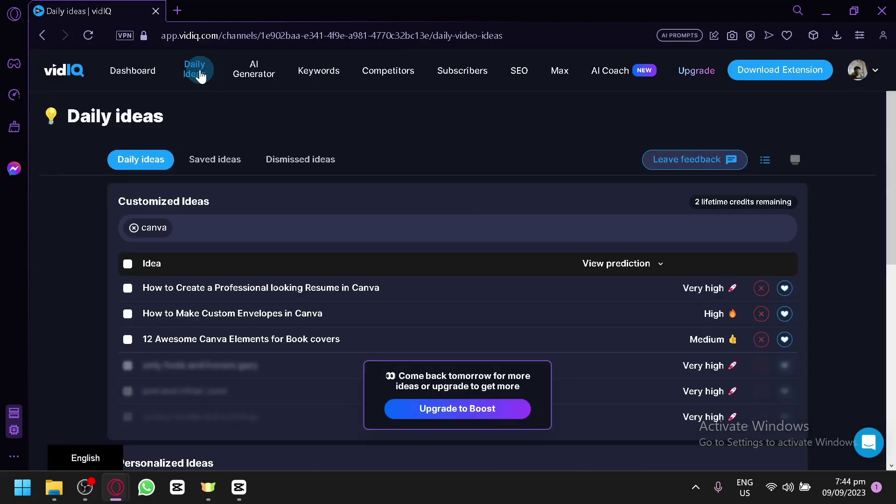
pyautogui.click(134, 227)
pyautogui.scroll(-2, 167, 224)
pyautogui.scroll(2, 167, 223)
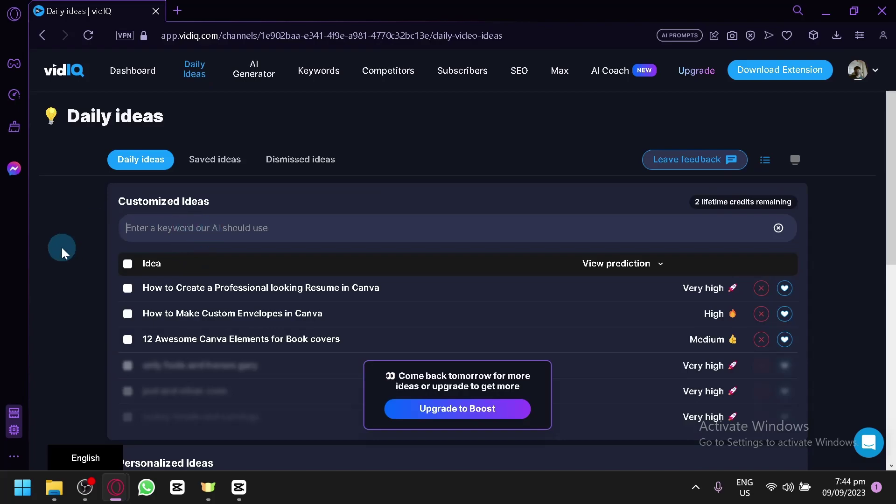
pyautogui.write('Au')
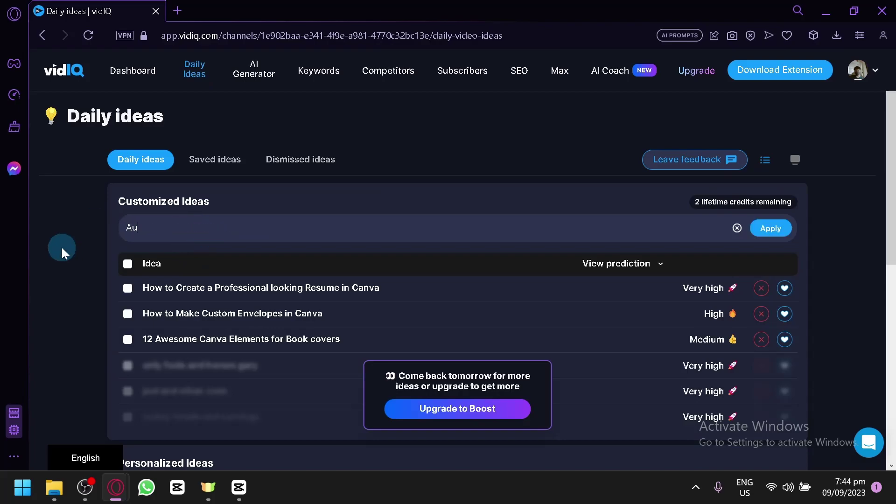
pyautogui.write('tomation')
pyautogui.write('Youtube')
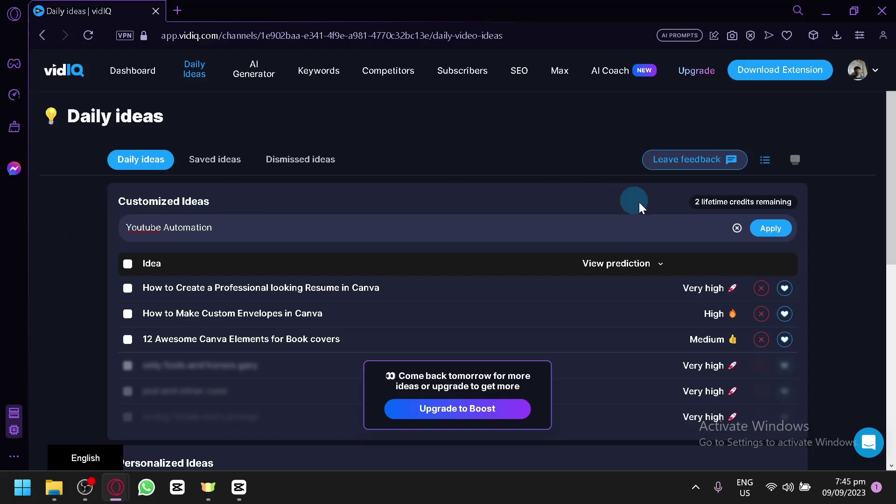
pyautogui.click(771, 233)
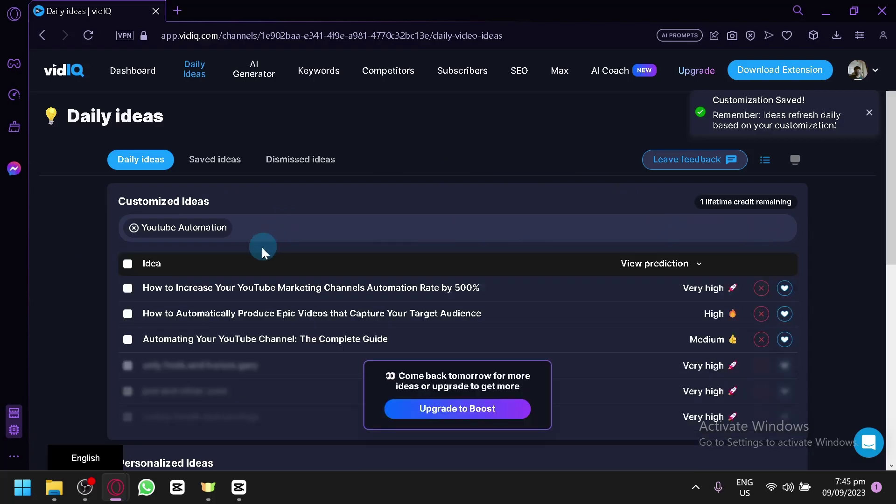
pyautogui.moveTo(145, 232); pyautogui.dragTo(231, 228)
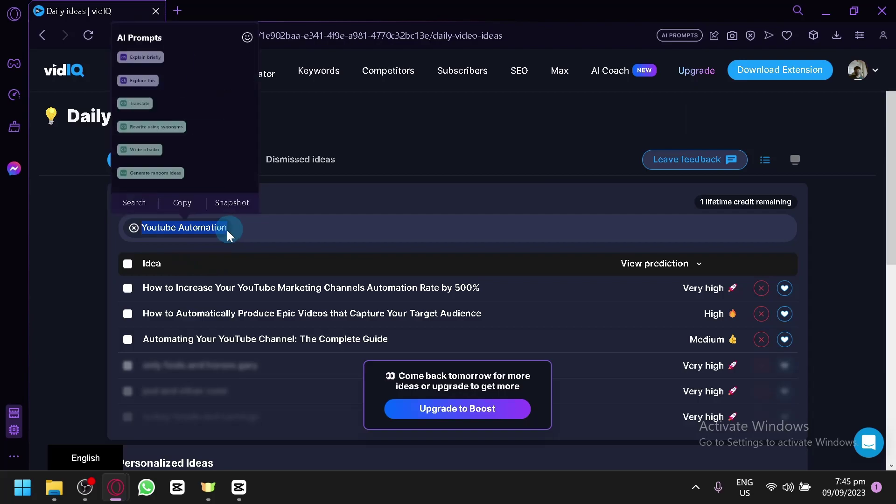
# - Dismiss the keyword selection and zoom out to see more of the automation ideas
pyautogui.click(65, 223)
pyautogui.scroll(-2, 308, 240)
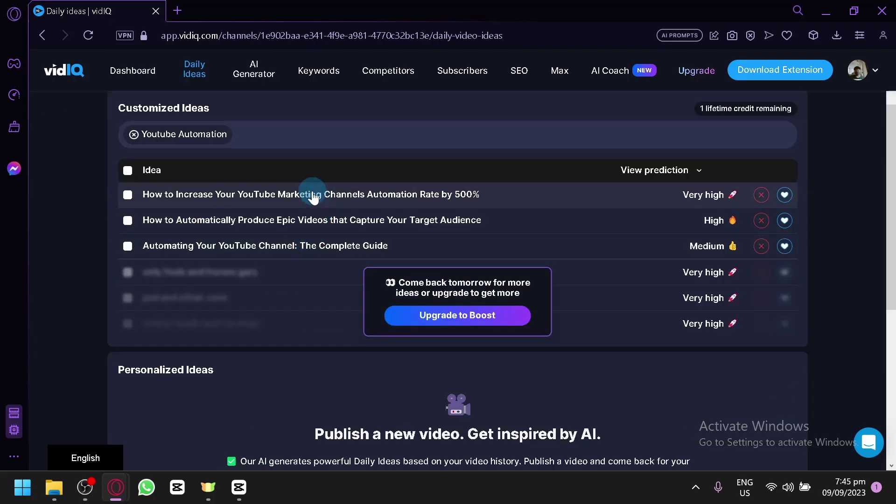
pyautogui.scroll(3, 313, 198)
pyautogui.scroll(-1, 313, 197)
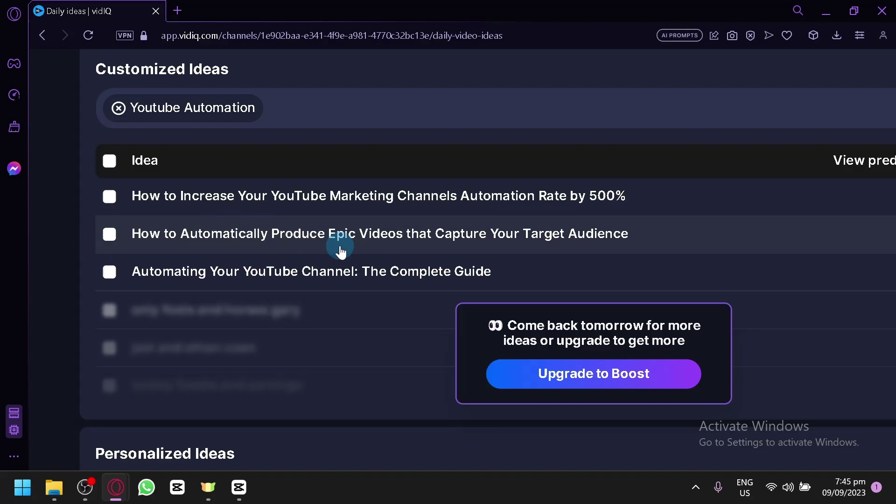
pyautogui.hotkey('ctrl', '-')
pyautogui.hotkey('ctrl', '-')
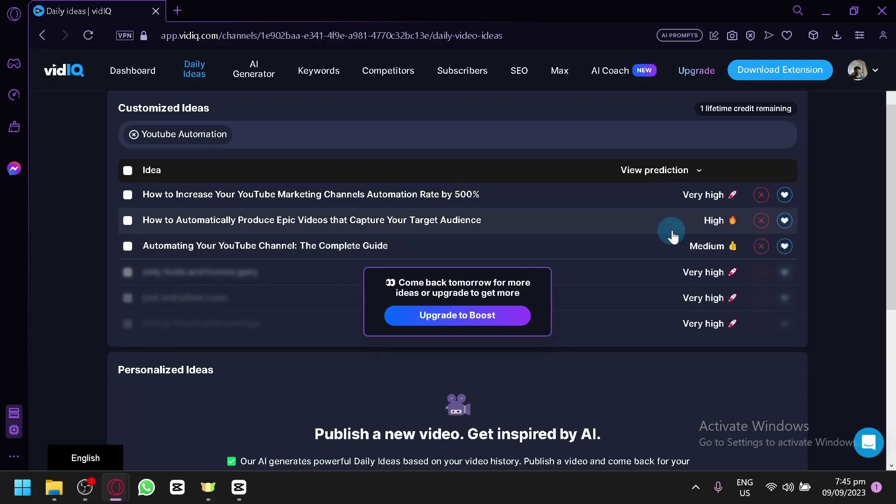
pyautogui.scroll(5, 699, 190)
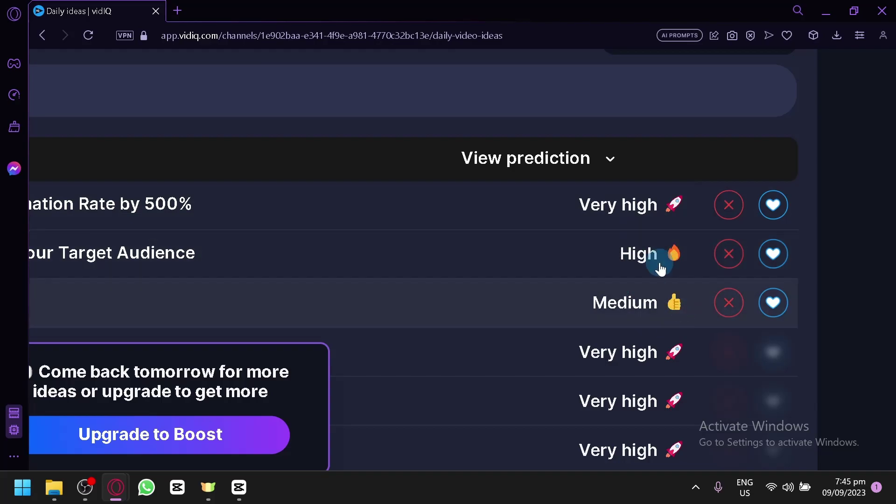
# - Sort ideas by predicted views, check the Saved ideas list, then go to the AI Generator
pyautogui.click(591, 167)
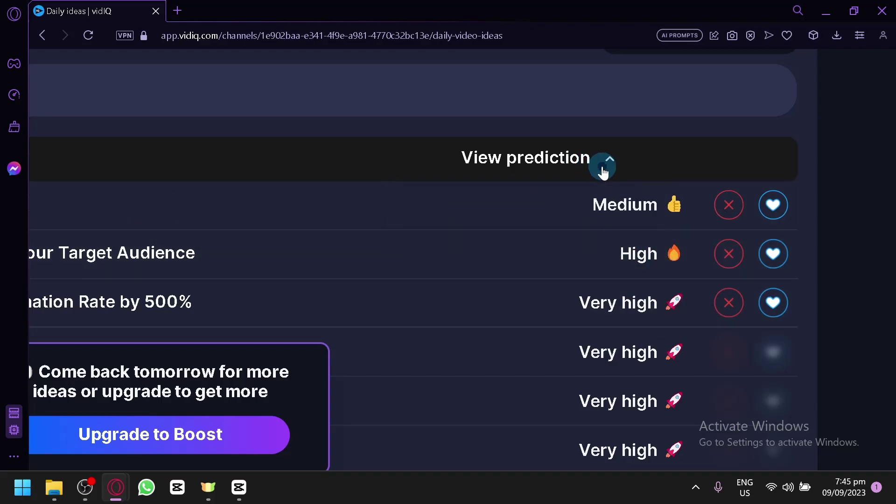
pyautogui.click(599, 169)
pyautogui.hotkey('ctrl', '0')
pyautogui.scroll(-3, 602, 172)
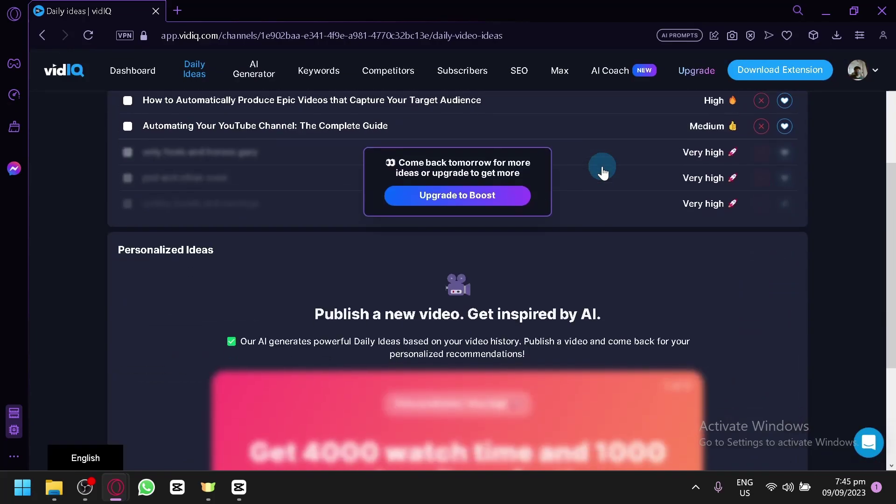
pyautogui.scroll(4, 602, 172)
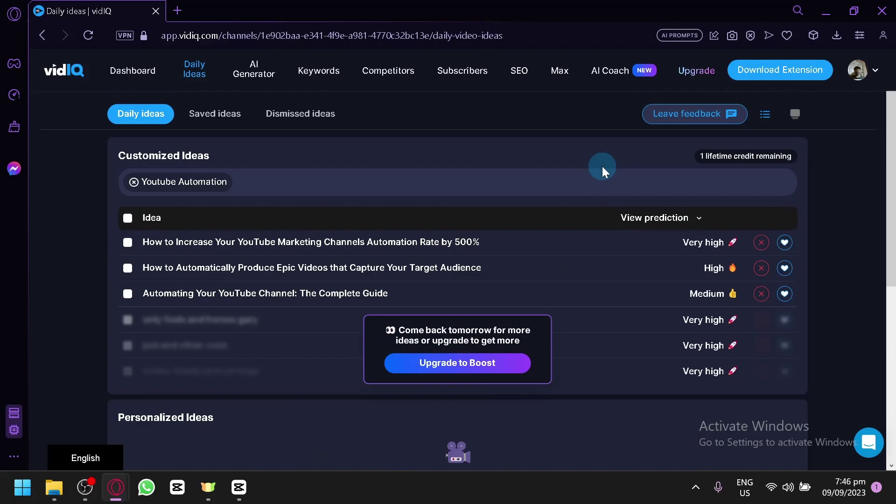
pyautogui.scroll(-5, 602, 169)
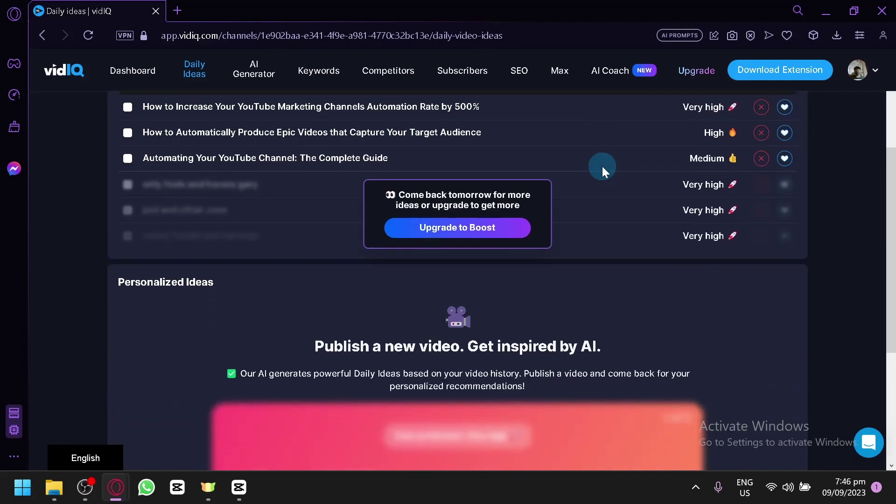
pyautogui.scroll(-1, 443, 353)
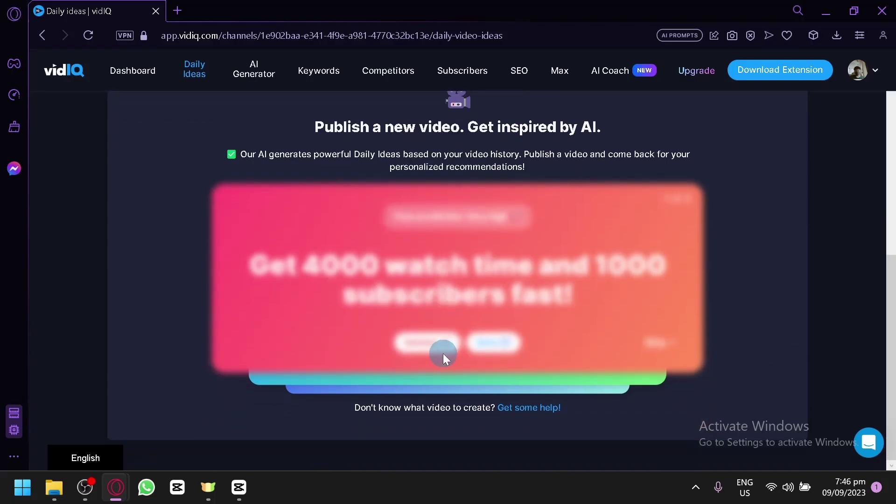
pyautogui.scroll(7, 443, 354)
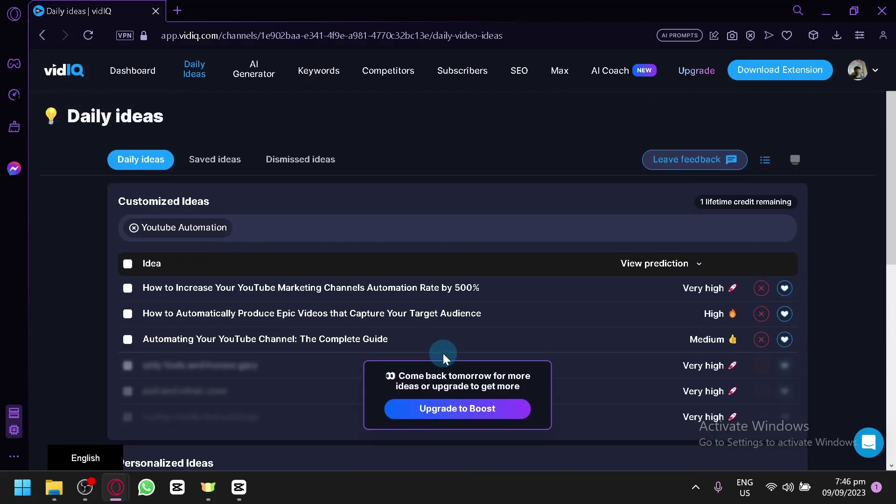
pyautogui.click(226, 164)
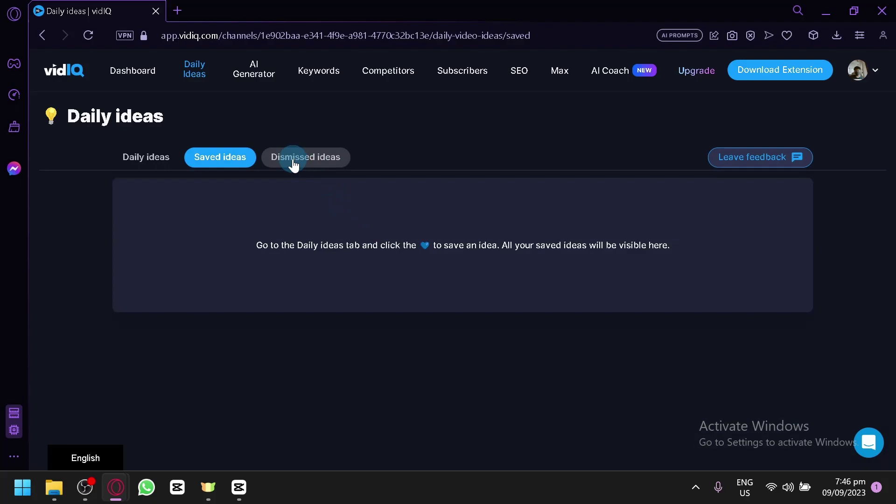
pyautogui.click(256, 67)
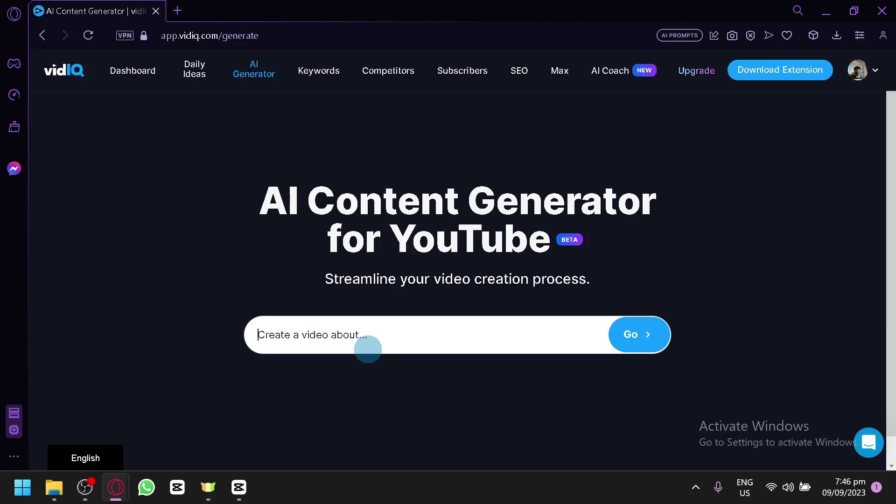
# - Generate AI content for the video idea 'youtube automation'
pyautogui.write('youtube auti')
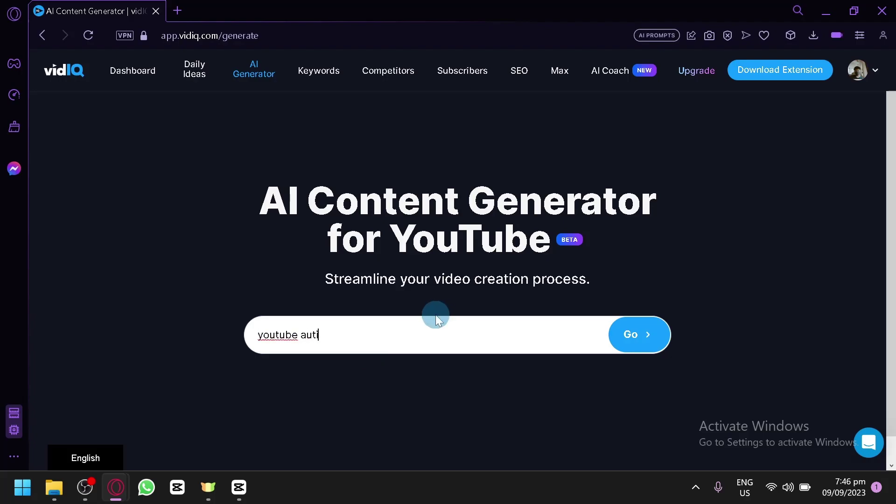
pyautogui.press('BackSpace')
pyautogui.write('omation')
pyautogui.click(637, 350)
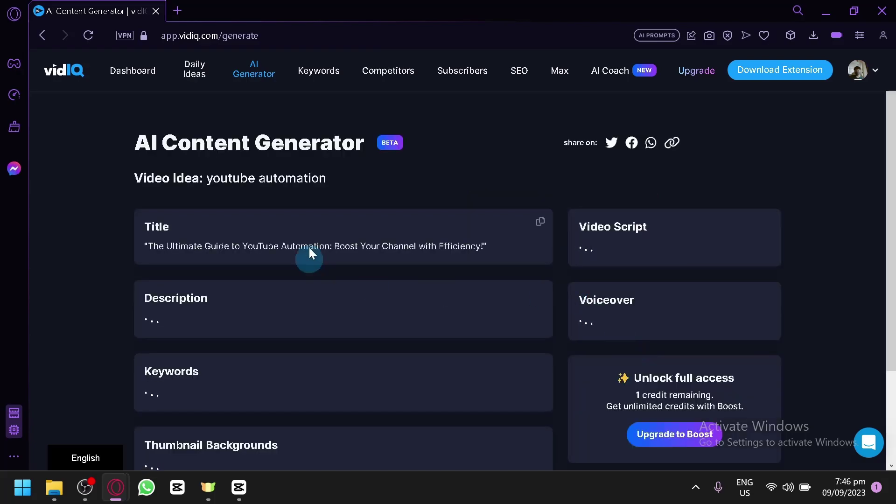
# - Select and inspect the generated title and description text
pyautogui.scroll(-2, 156, 276)
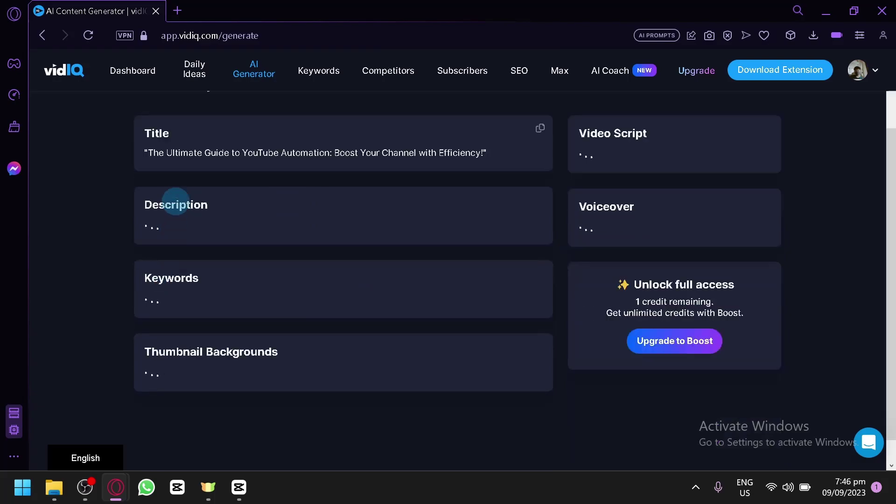
pyautogui.moveTo(145, 152); pyautogui.dragTo(486, 158)
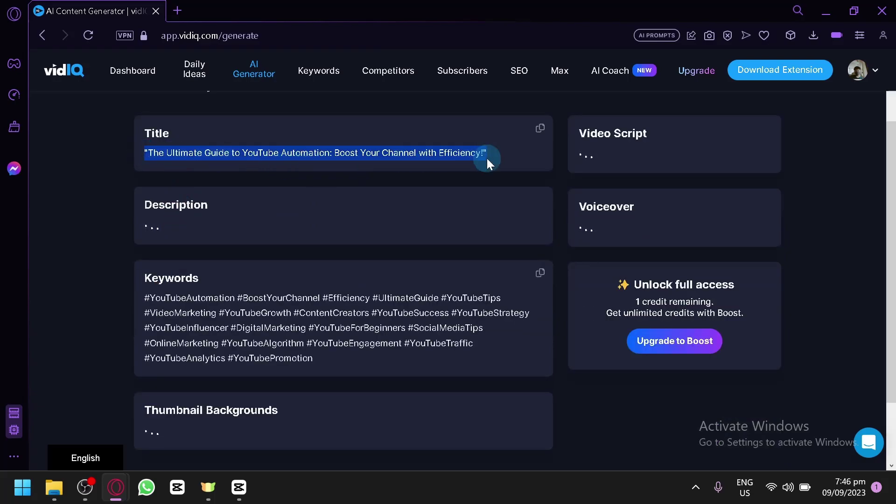
pyautogui.click(327, 168)
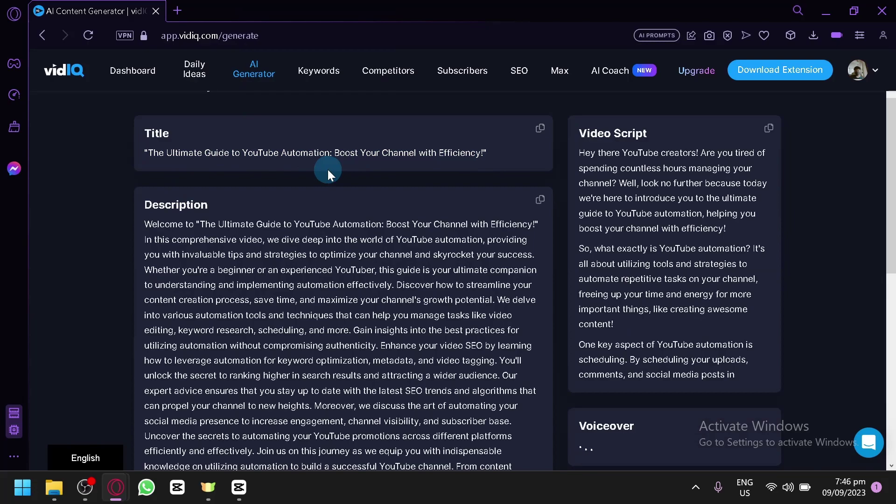
pyautogui.scroll(-2, 328, 170)
pyautogui.moveTo(145, 131); pyautogui.dragTo(463, 269)
pyautogui.scroll(-4, 463, 269)
pyautogui.click(238, 317)
# - Scroll through the remaining generated cards and reselect parts of the description
pyautogui.scroll(-2, 114, 304)
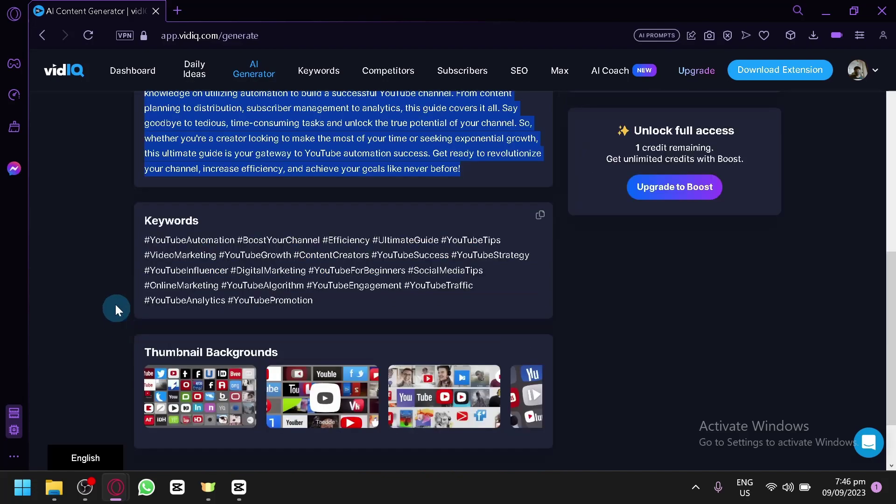
pyautogui.scroll(8, 93, 235)
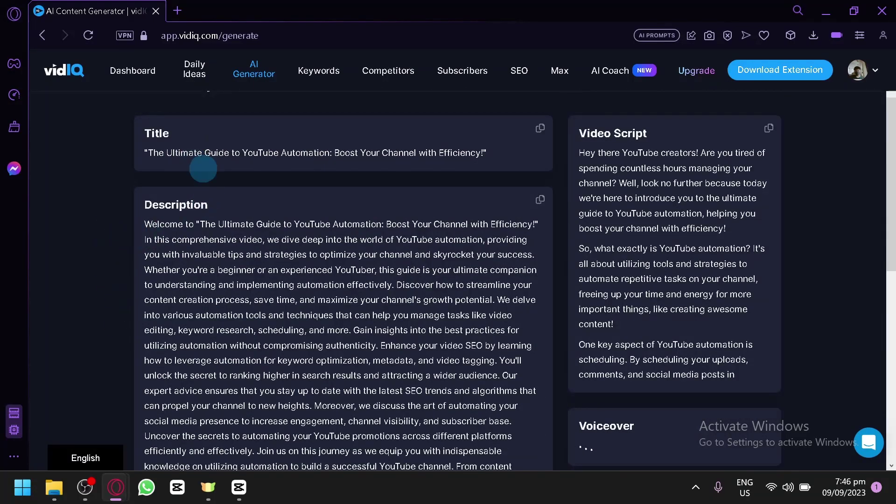
pyautogui.scroll(-6, 233, 303)
pyautogui.scroll(6, 223, 318)
pyautogui.scroll(-4, 202, 172)
pyautogui.moveTo(291, 218); pyautogui.dragTo(441, 294)
pyautogui.click(468, 348)
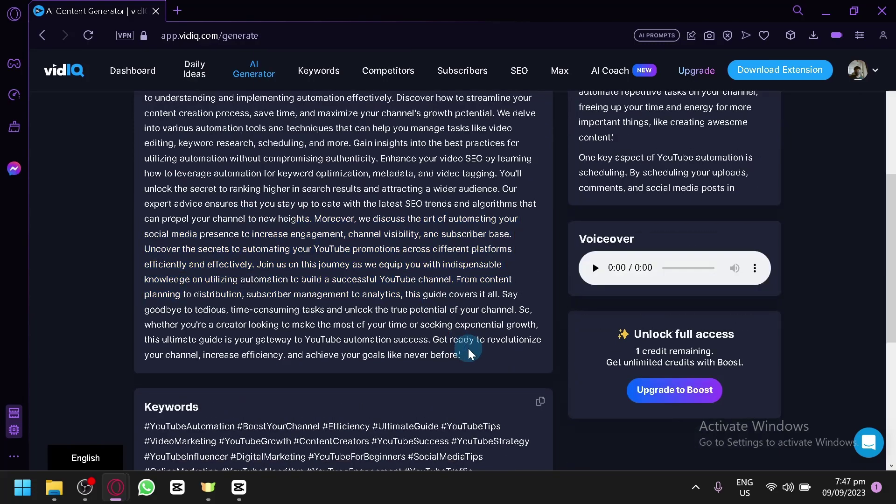
pyautogui.moveTo(467, 353); pyautogui.dragTo(357, 255)
pyautogui.click(358, 255)
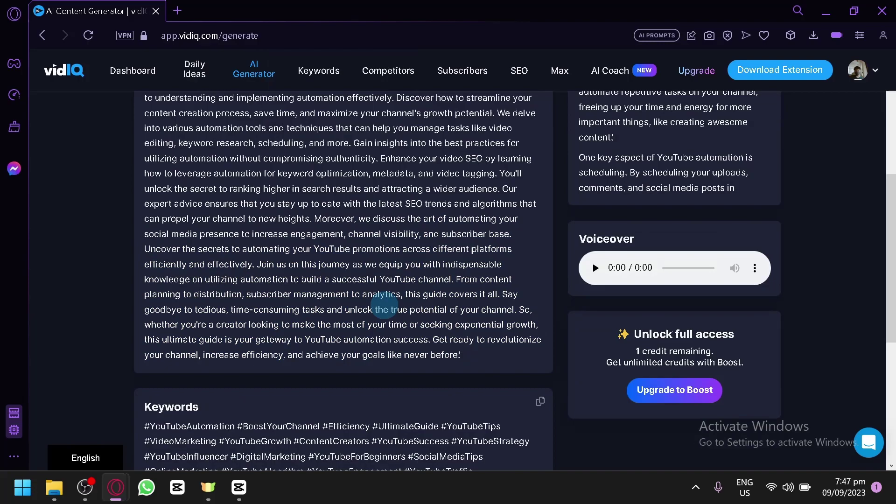
pyautogui.scroll(-4, 385, 305)
pyautogui.moveTo(338, 302); pyautogui.dragTo(210, 208)
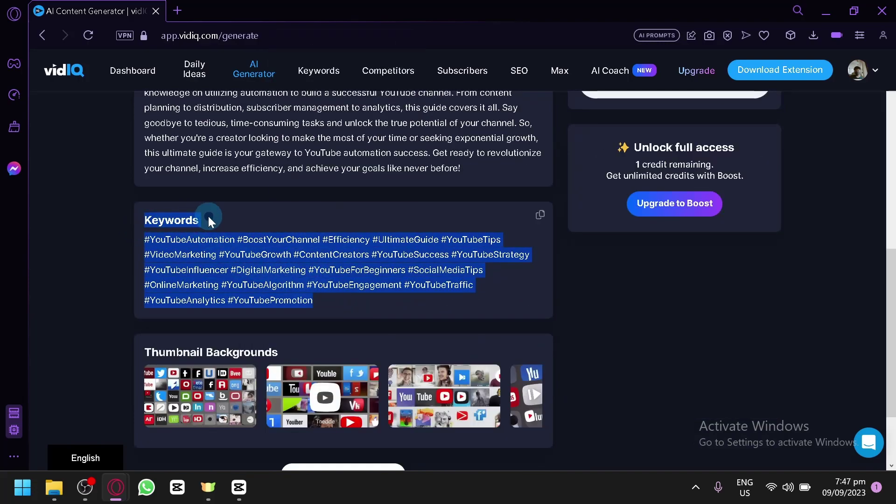
pyautogui.click(196, 220)
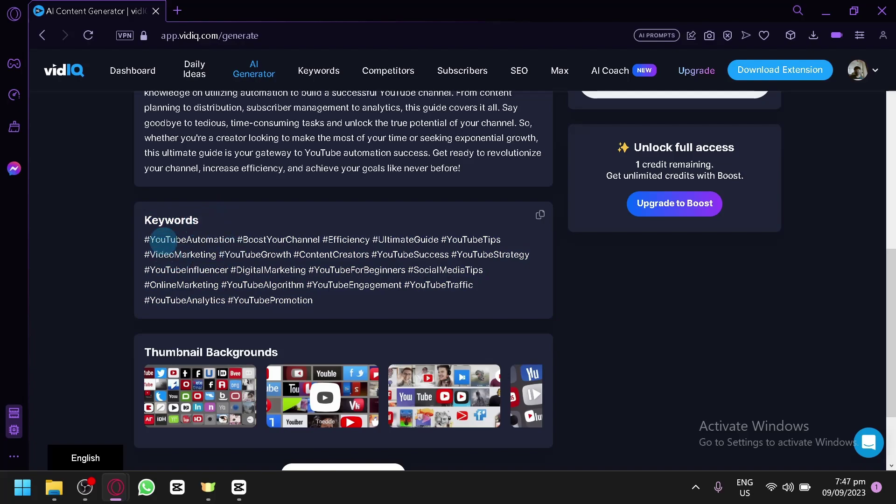
pyautogui.scroll(-2, 163, 239)
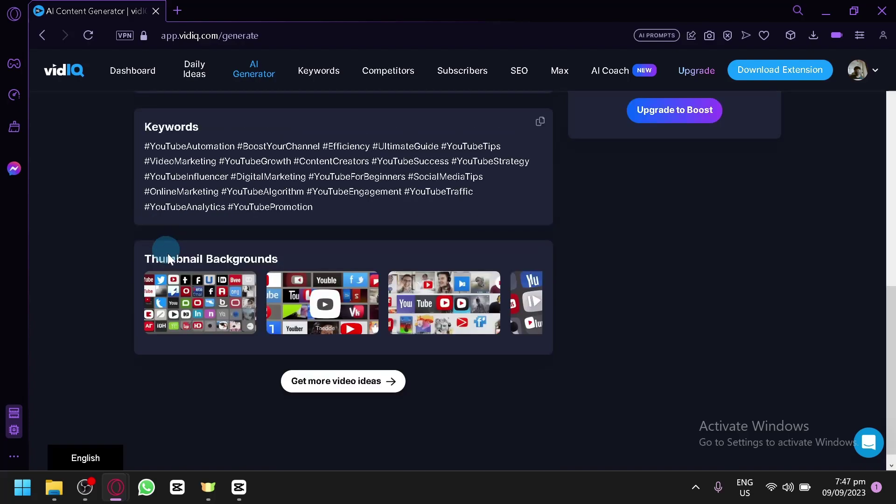
pyautogui.click(226, 309)
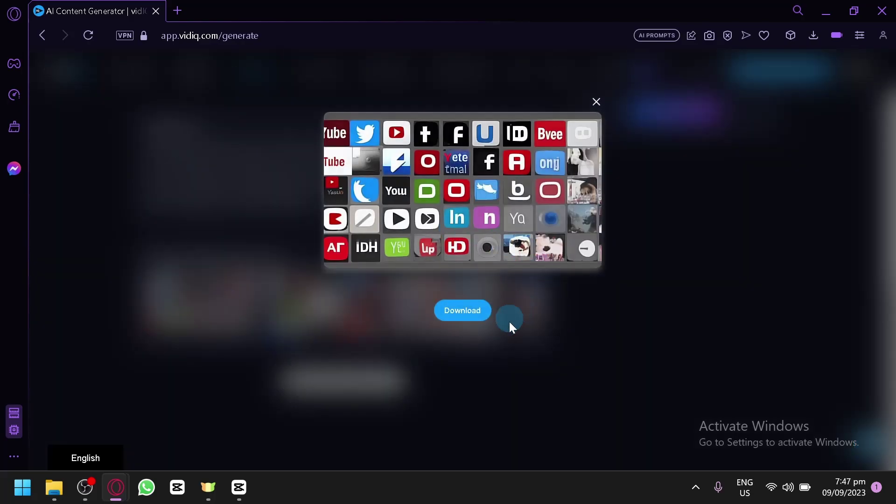
pyautogui.click(596, 101)
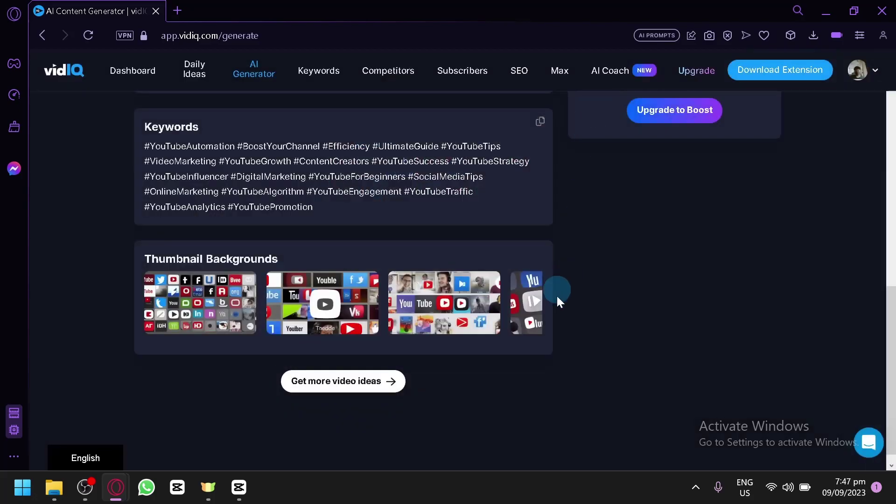
pyautogui.click(532, 325)
pyautogui.click(599, 101)
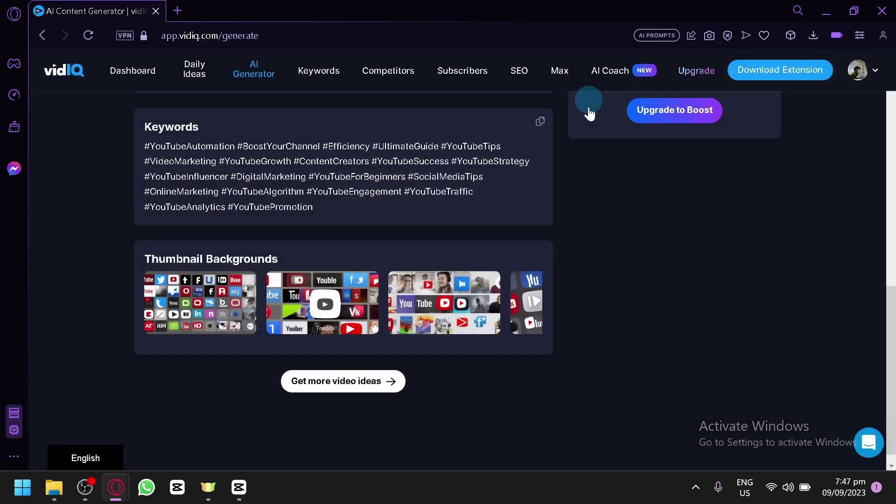
pyautogui.scroll(5, 411, 275)
pyautogui.scroll(8, 466, 250)
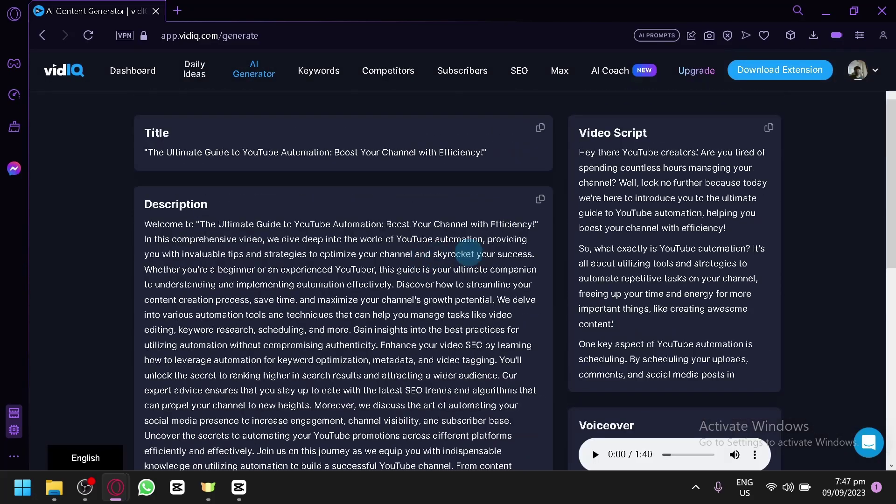
pyautogui.scroll(-5, 620, 243)
pyautogui.scroll(-10, 650, 260)
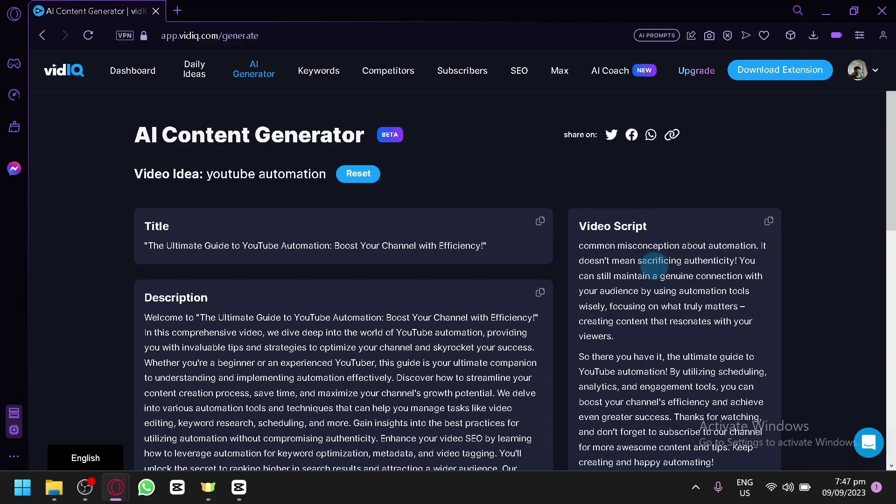
pyautogui.scroll(6, 658, 269)
pyautogui.scroll(-2, 662, 237)
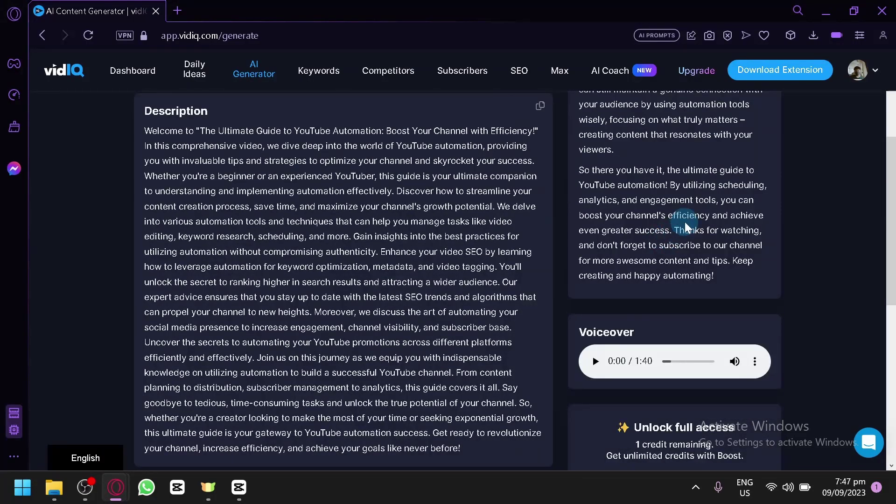
pyautogui.scroll(10, 672, 224)
pyautogui.scroll(2, 672, 224)
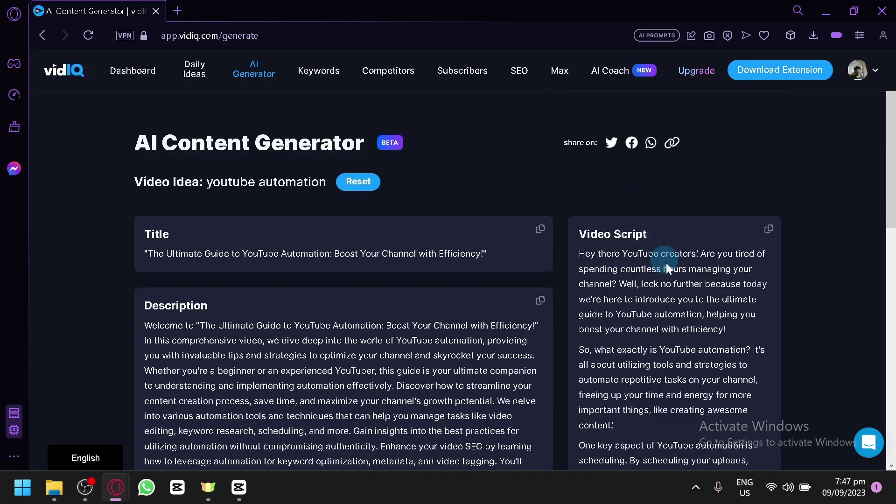
pyautogui.scroll(-2, 700, 271)
pyautogui.scroll(-8, 681, 309)
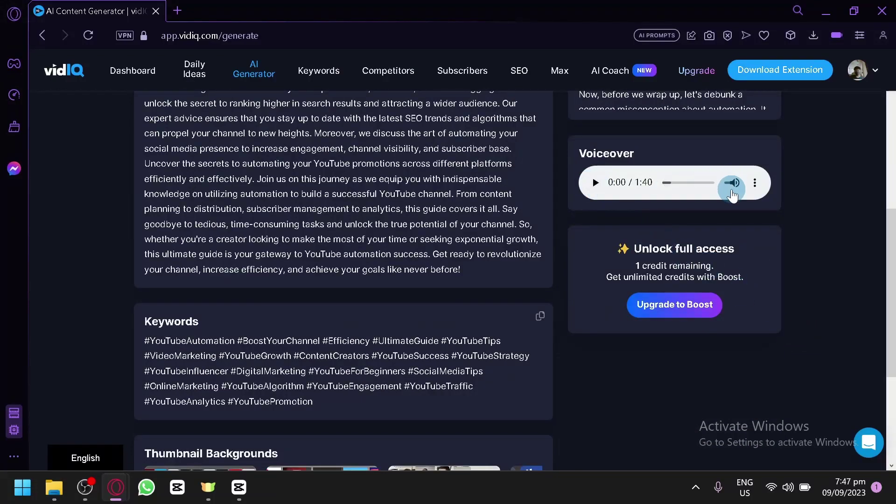
pyautogui.moveTo(733, 183)
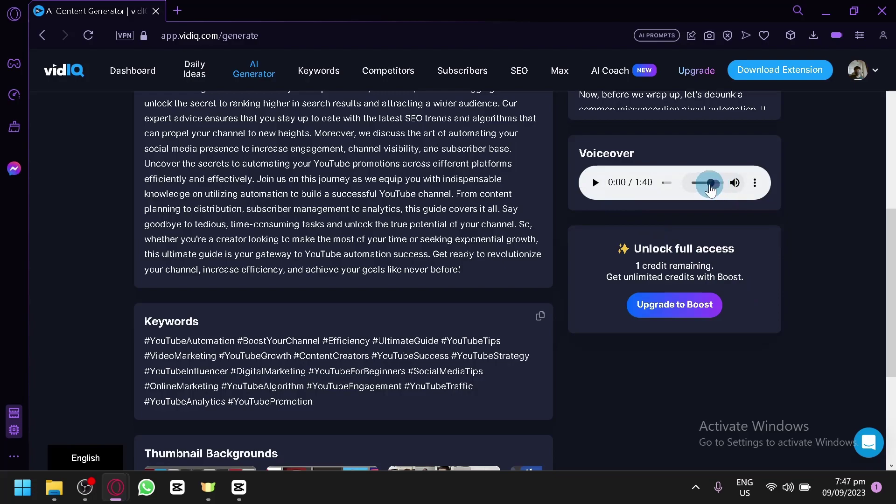
pyautogui.click(597, 184)
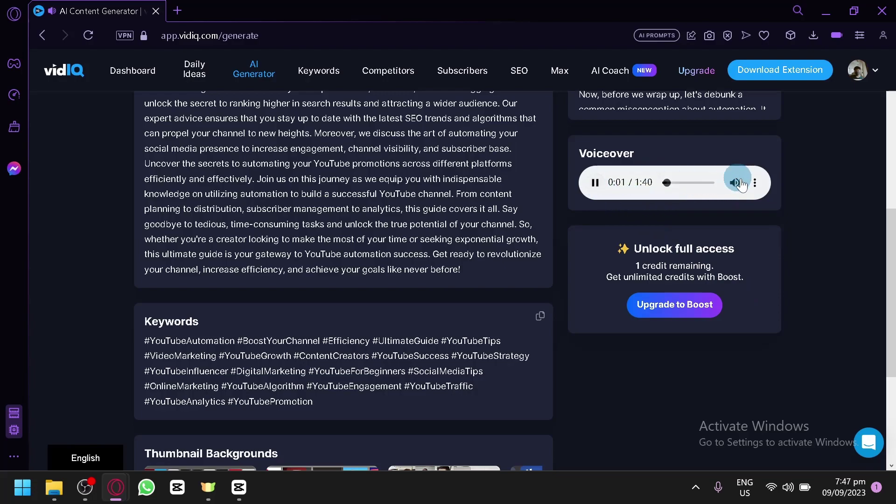
pyautogui.click(595, 183)
pyautogui.scroll(4, 598, 273)
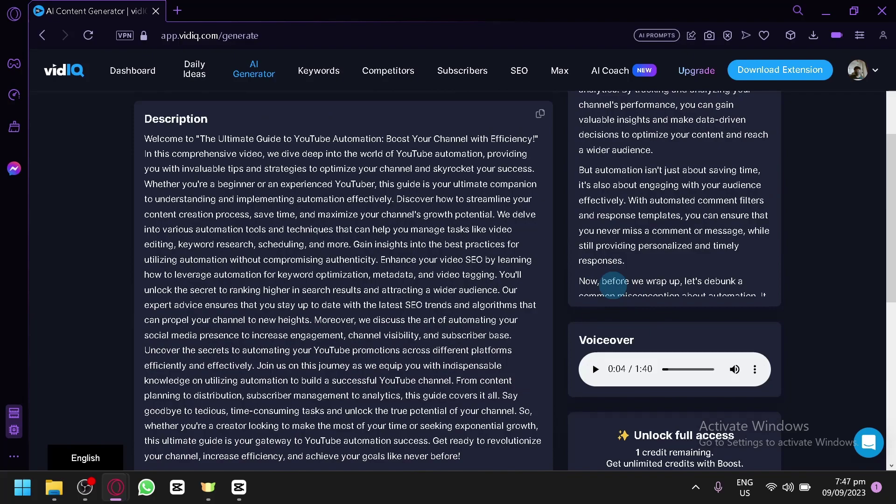
pyautogui.scroll(-8, 612, 285)
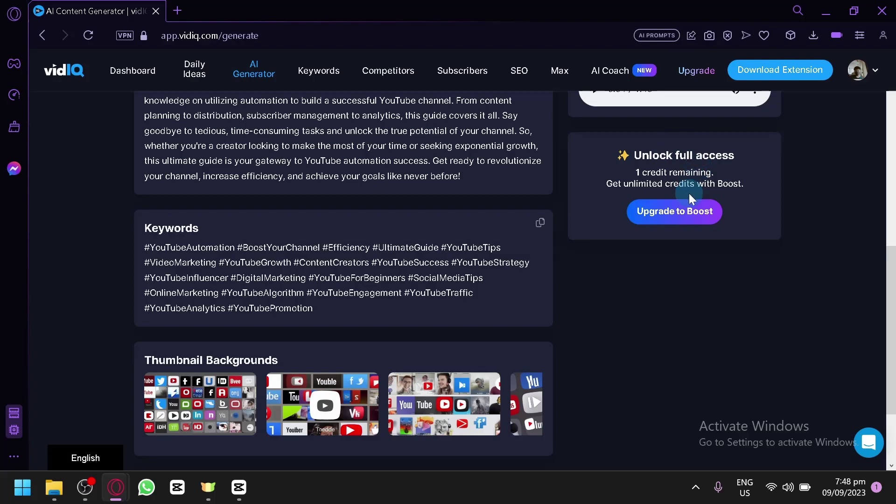
pyautogui.scroll(2, 578, 217)
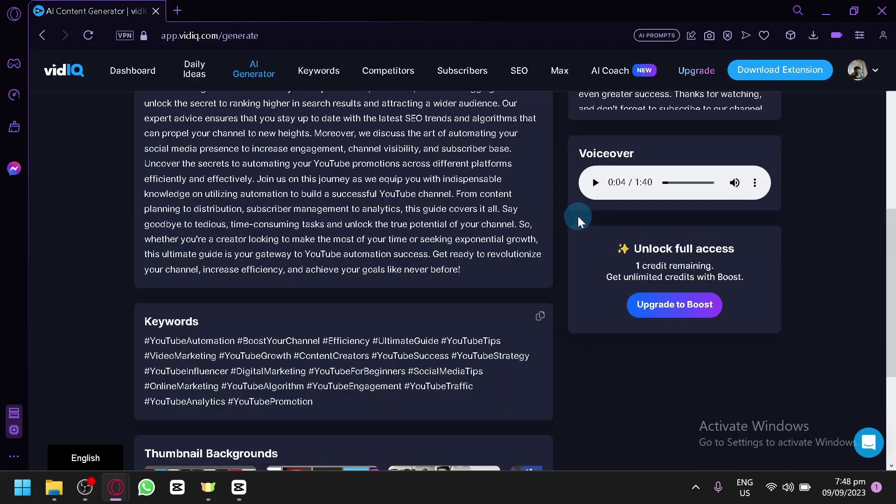
pyautogui.scroll(8, 450, 299)
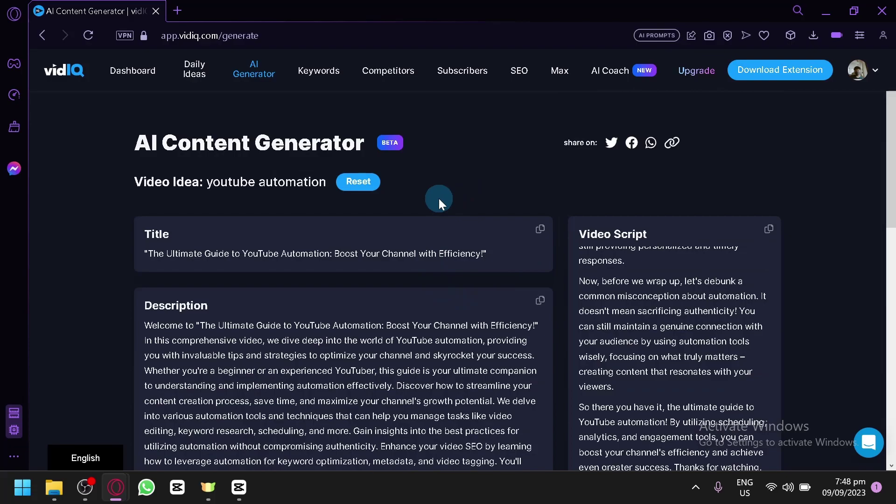
# - Search Keywords for 'youtubeautomation', showing score 61, volume 1,690.9 and competition 19.34
pyautogui.click(319, 69)
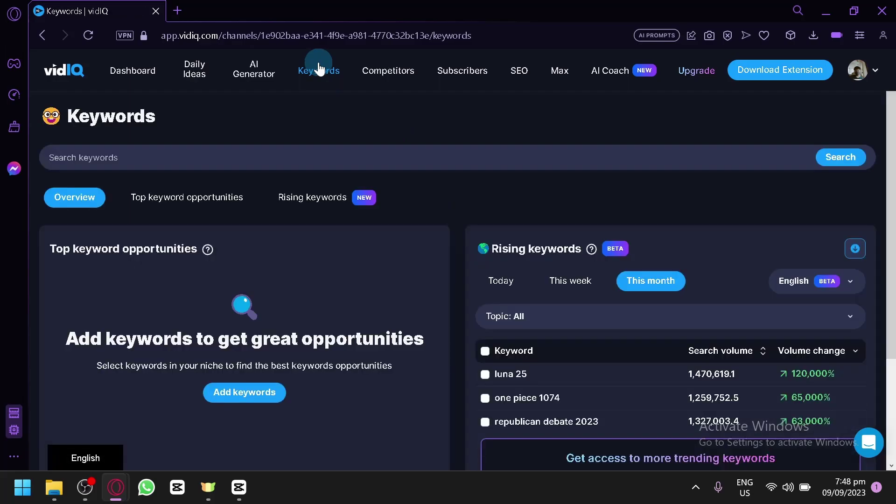
pyautogui.scroll(-2, 388, 278)
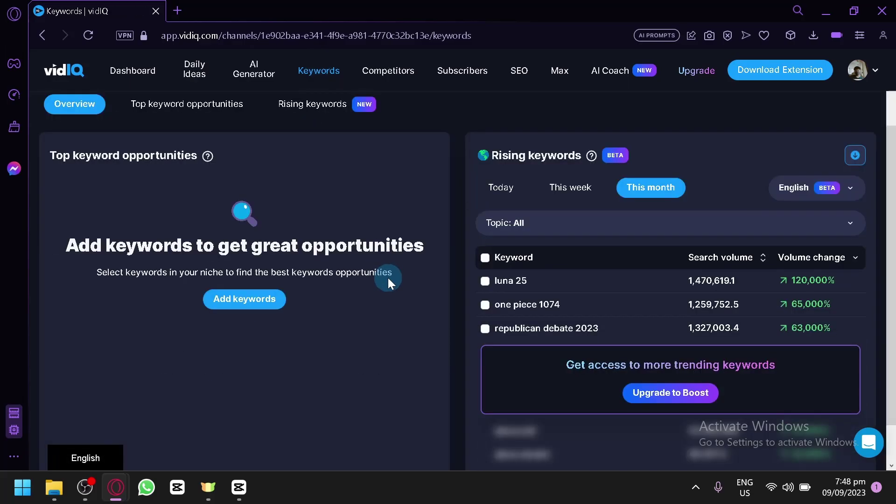
pyautogui.scroll(2, 399, 276)
pyautogui.write('yout')
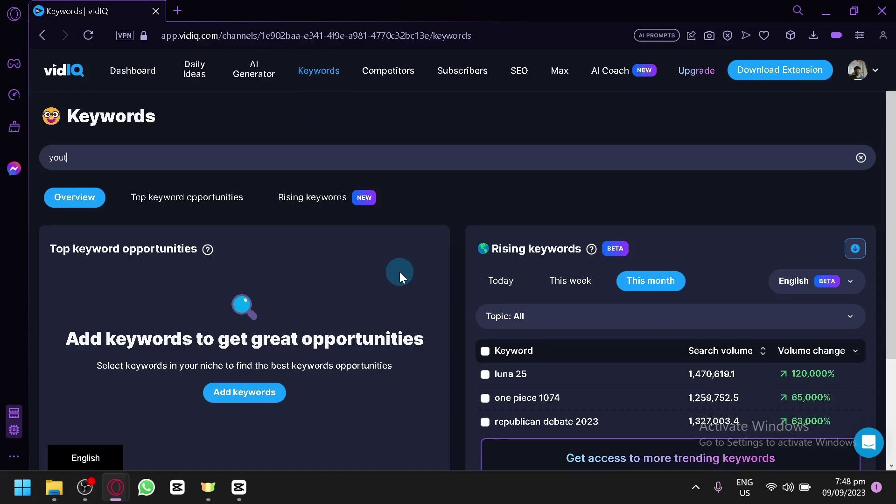
pyautogui.write('ubeautomation')
pyautogui.press('Return')
pyautogui.scroll(-2, 307, 327)
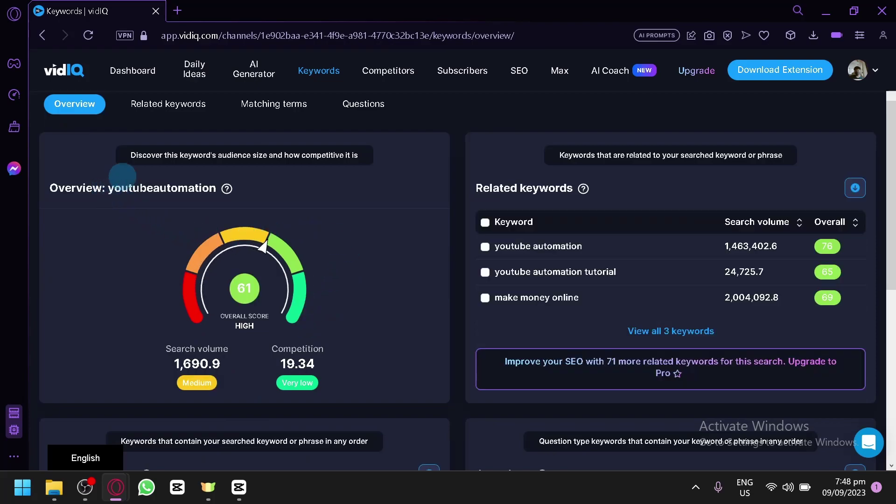
# - Review the youtubeautomation gauge and its three related keywords, including youtube automation (76)
pyautogui.scroll(2, 256, 279)
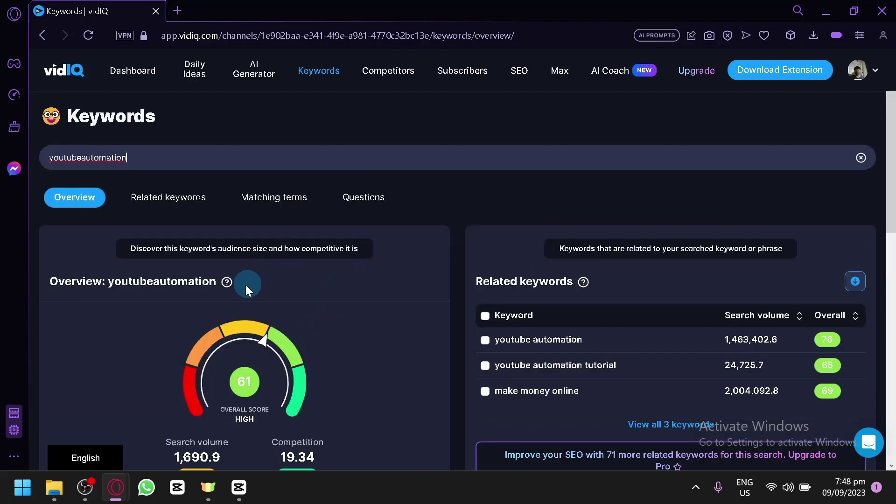
pyautogui.scroll(-2, 435, 248)
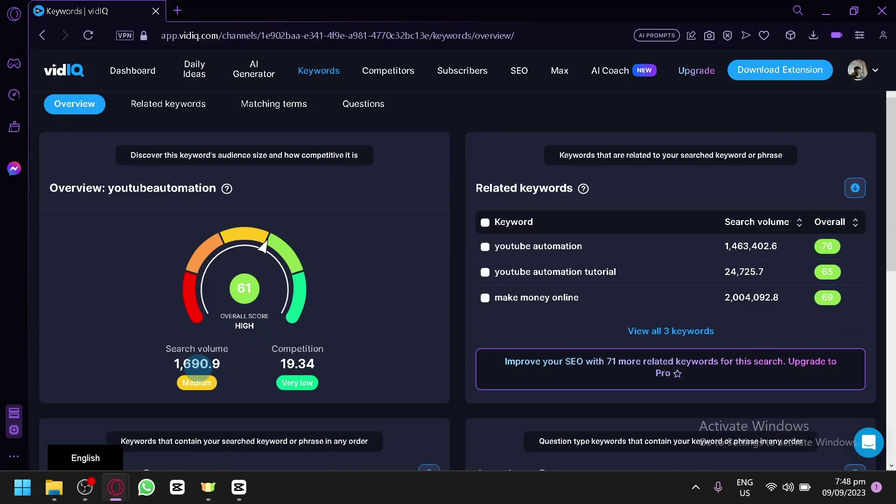
pyautogui.scroll(5, 197, 363)
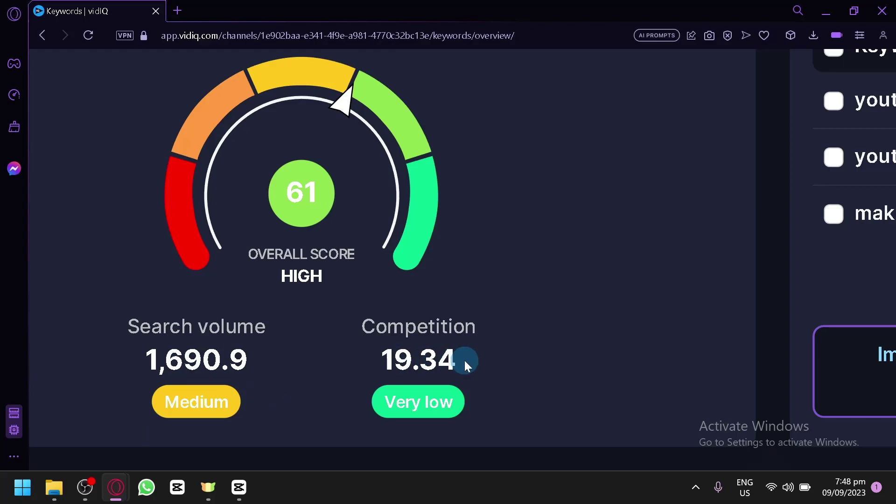
pyautogui.scroll(-5, 464, 360)
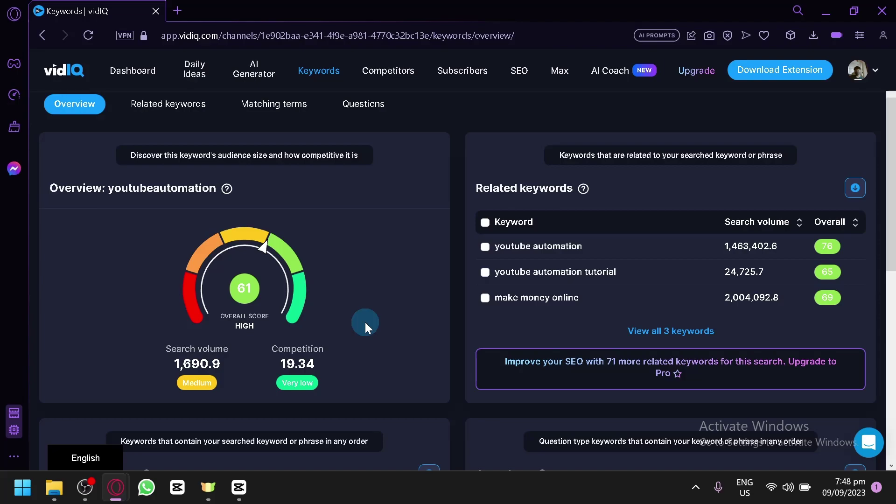
pyautogui.scroll(-2, 365, 322)
pyautogui.scroll(2, 424, 270)
pyautogui.scroll(5, 692, 218)
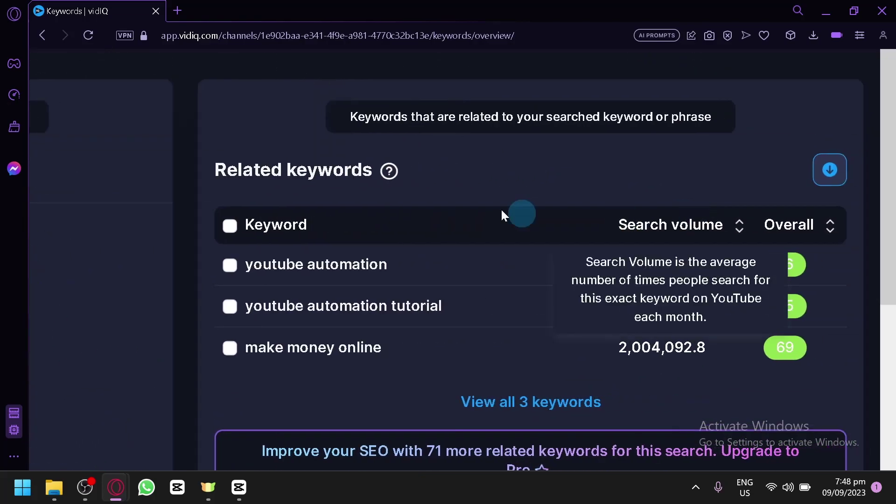
# - Open 'youtube automation' (score 76) and scroll through its matching terms, questions and trending videos
pyautogui.click(441, 266)
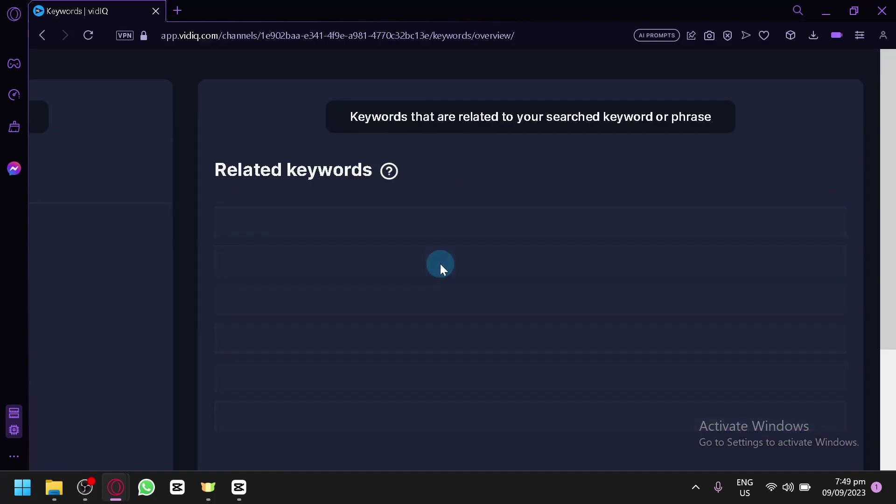
pyautogui.scroll(-5, 441, 266)
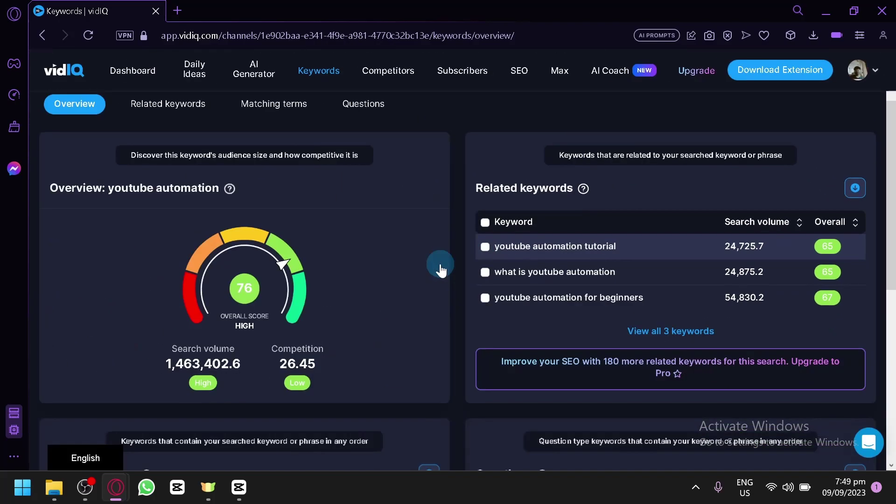
pyautogui.scroll(3, 256, 320)
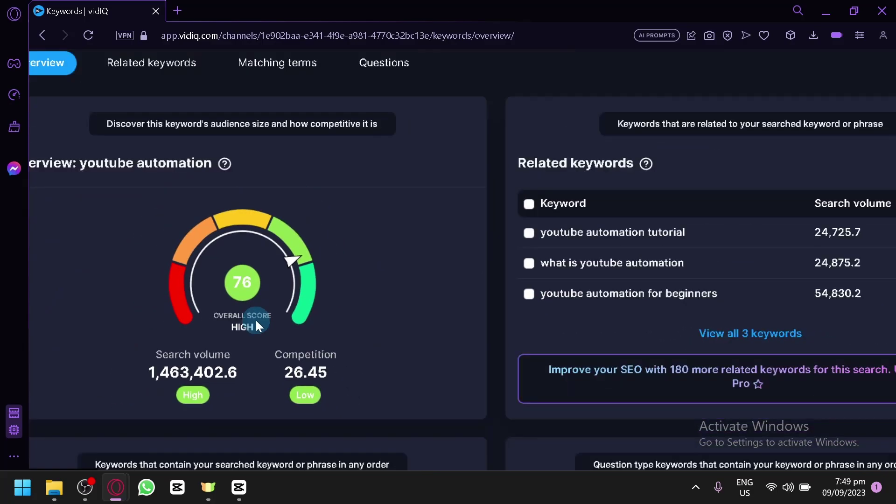
pyautogui.scroll(-5, 256, 320)
pyautogui.scroll(2, 207, 246)
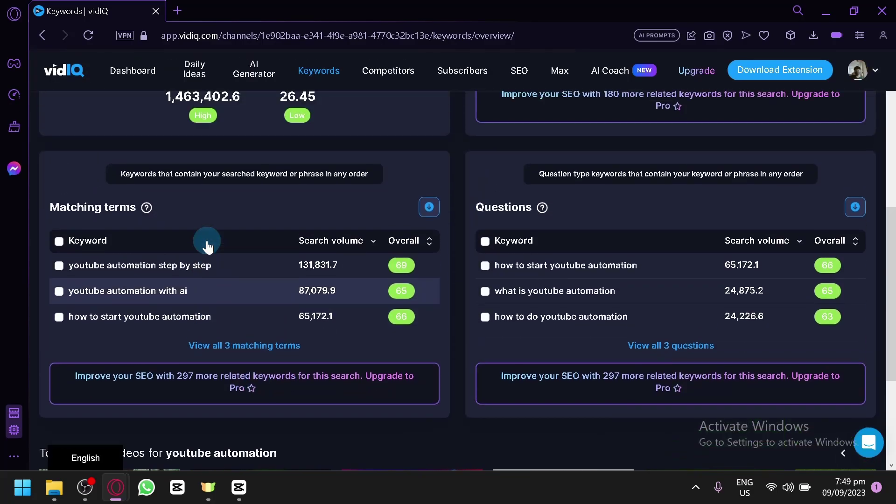
pyautogui.scroll(2, 206, 240)
pyautogui.scroll(-2, 206, 240)
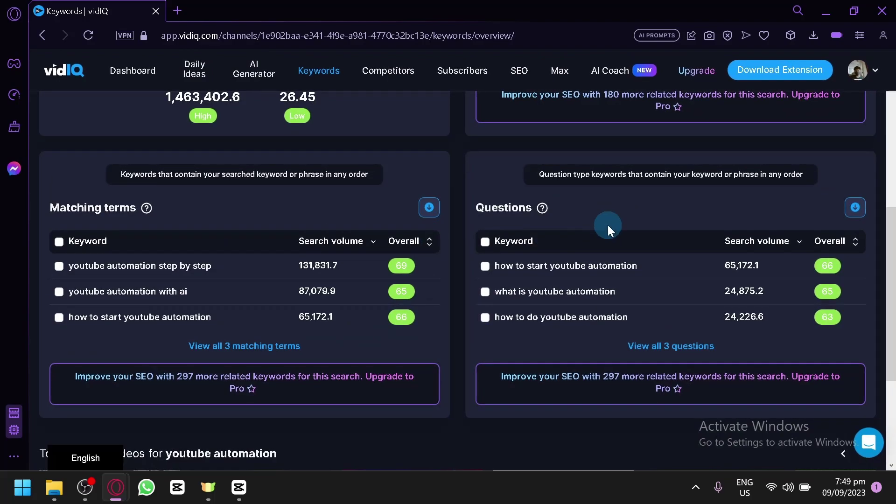
pyautogui.scroll(2, 608, 225)
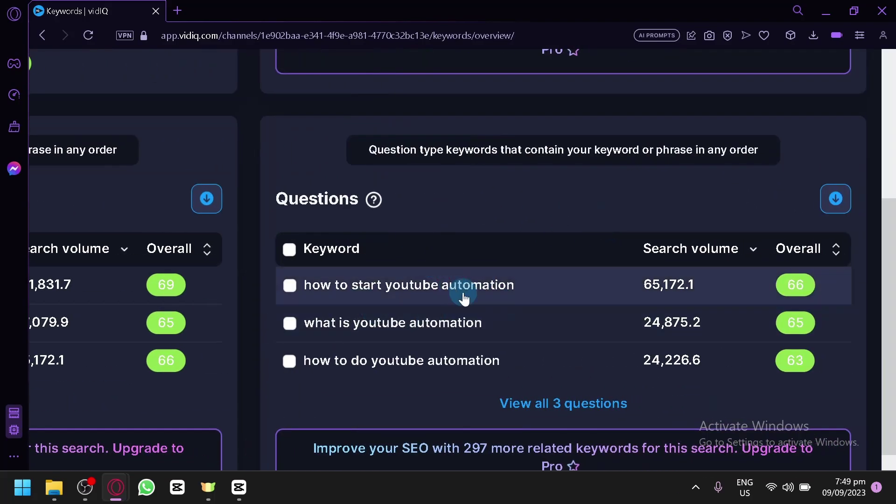
pyautogui.scroll(-2, 464, 300)
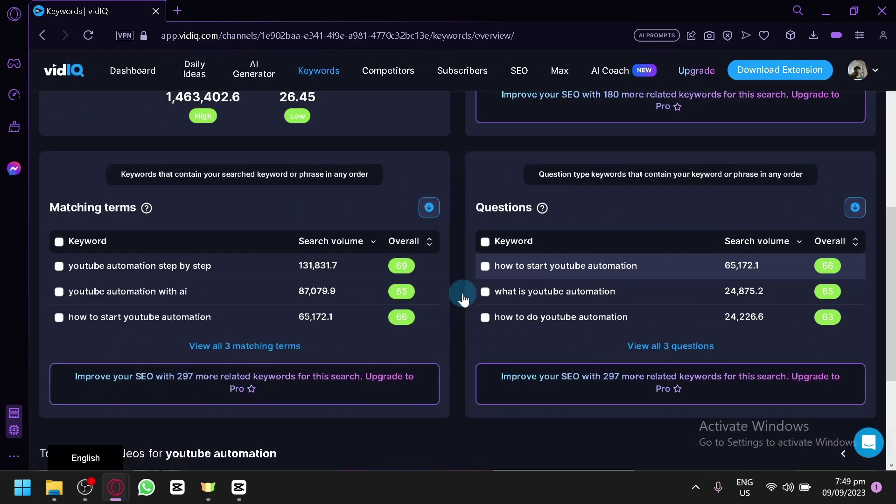
pyautogui.scroll(-4, 463, 300)
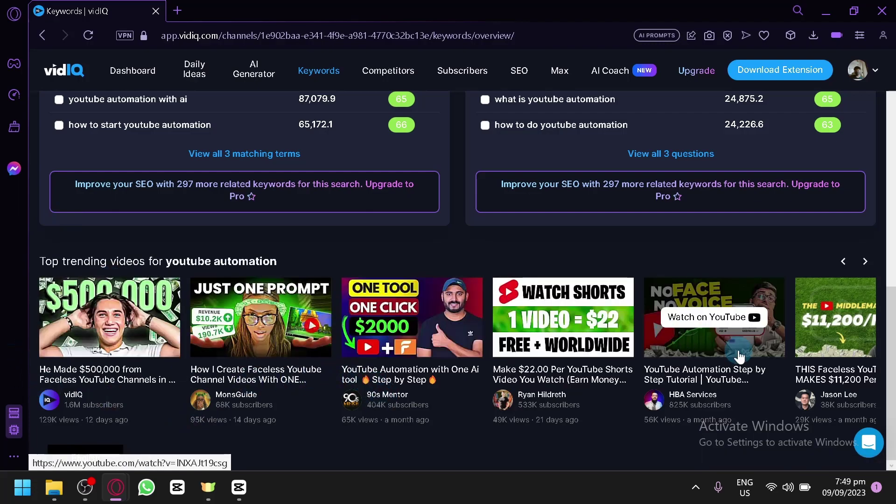
pyautogui.hscroll(5, 740, 357)
pyautogui.hscroll(-4, 744, 358)
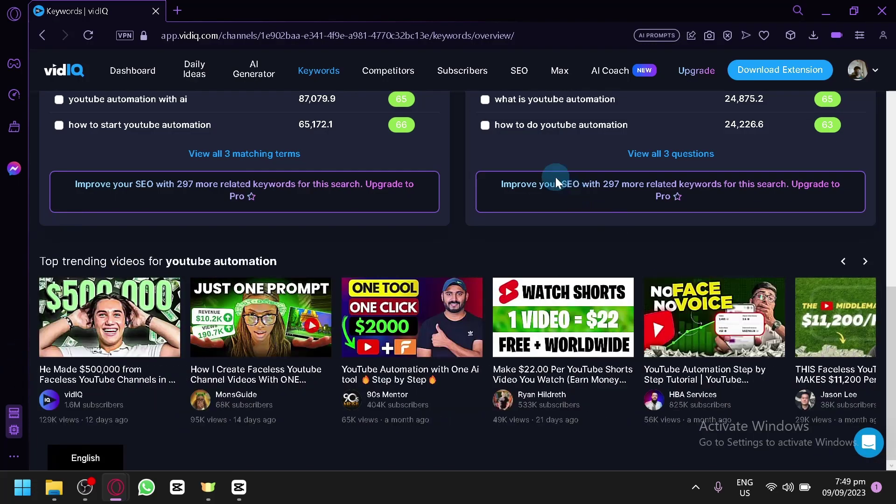
pyautogui.scroll(5, 555, 177)
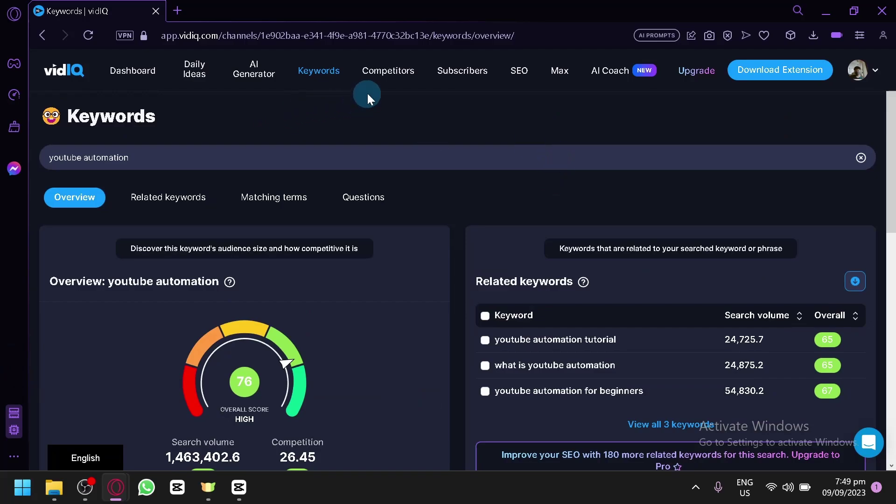
# - Browse Competitors' performance comparison, channel stats and top videos, then open the Subscribers page
pyautogui.click(376, 78)
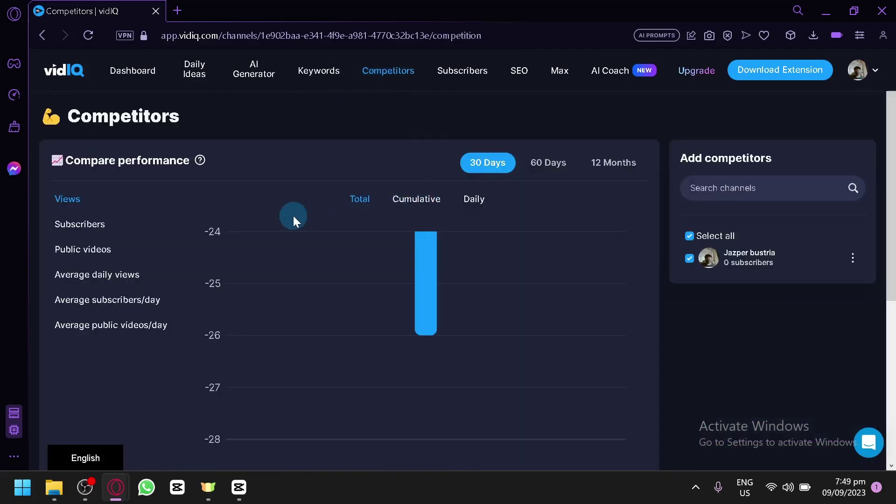
pyautogui.scroll(-1, 293, 215)
pyautogui.scroll(1, 293, 216)
pyautogui.scroll(-4, 451, 303)
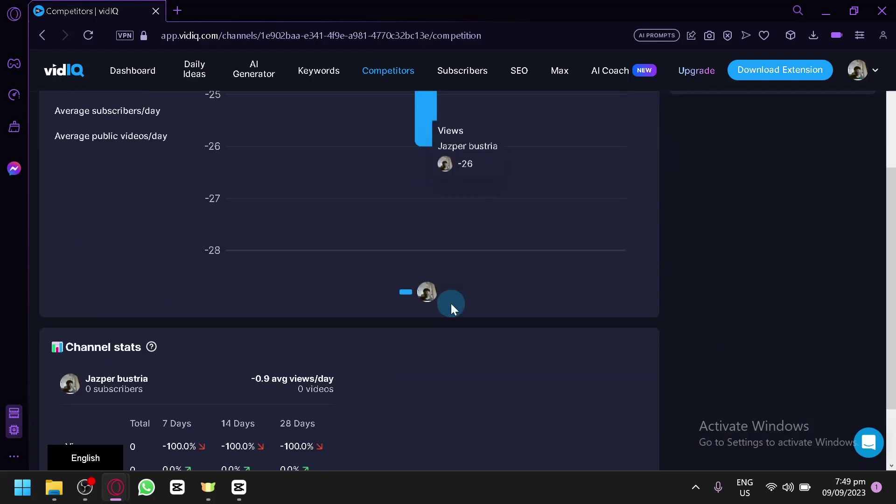
pyautogui.scroll(-5, 466, 250)
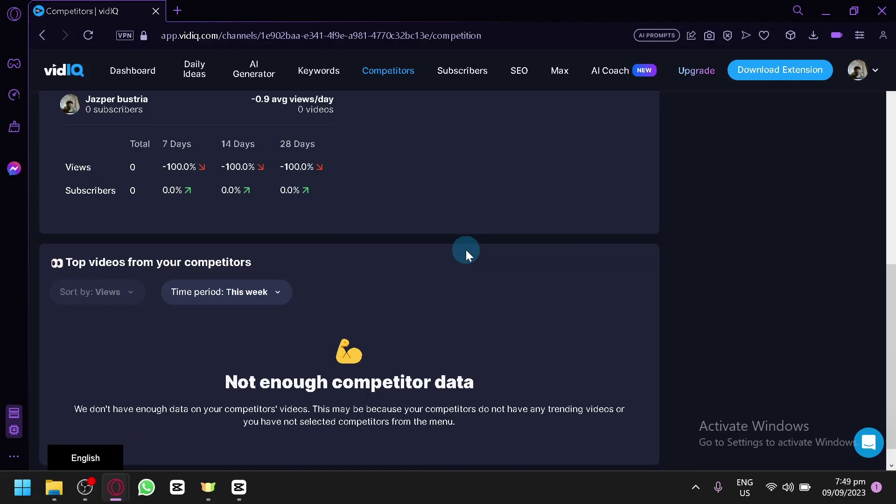
pyautogui.scroll(9, 465, 250)
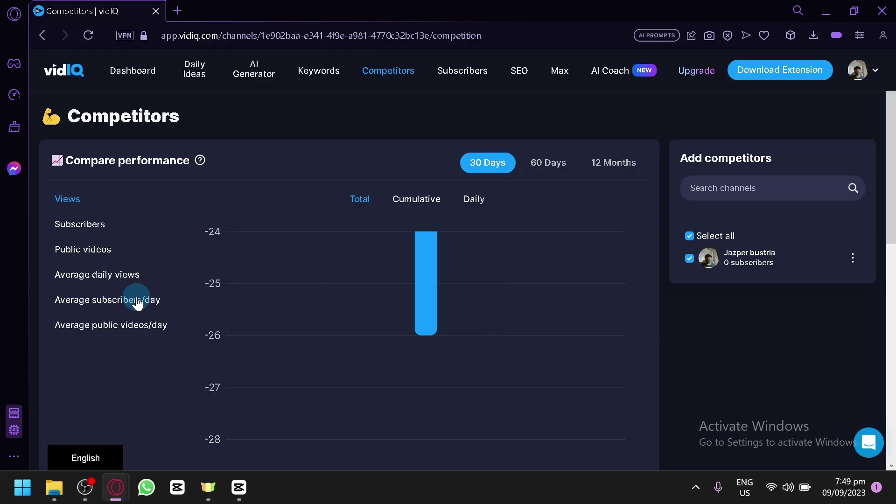
pyautogui.click(455, 70)
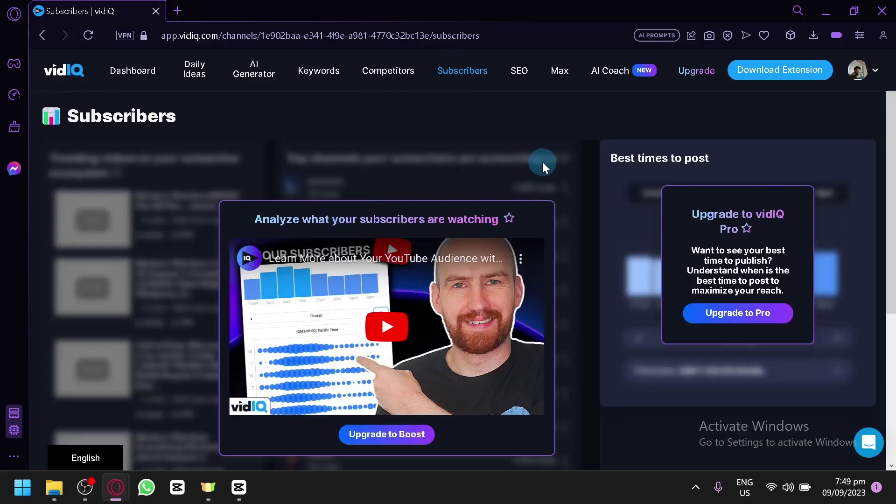
# - Visit the Bulk SEO, Max coaching and AI Coach pages
pyautogui.click(511, 74)
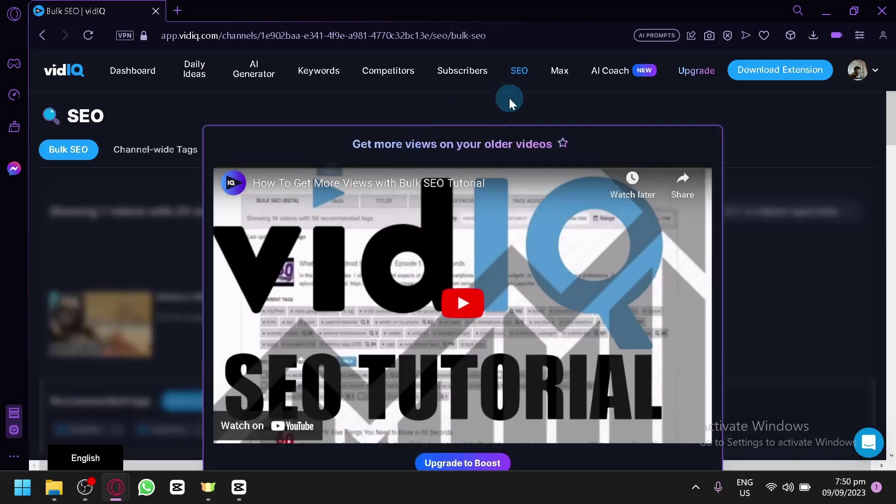
pyautogui.click(562, 79)
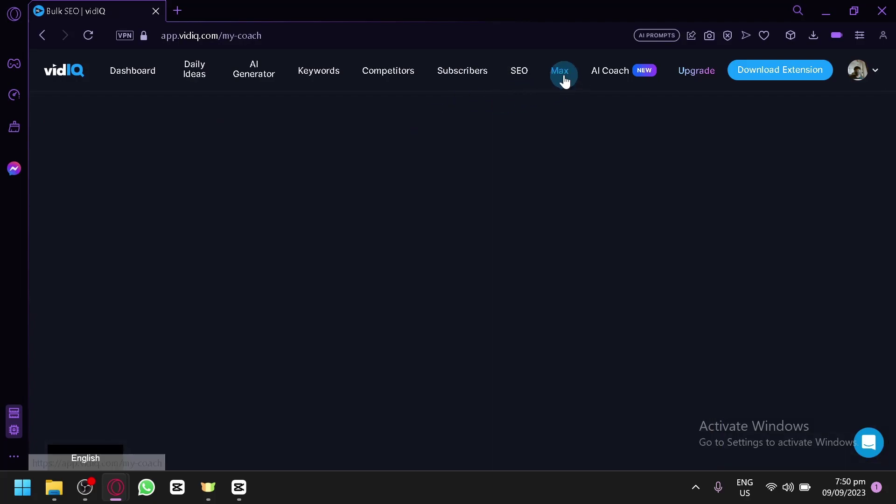
pyautogui.click(624, 75)
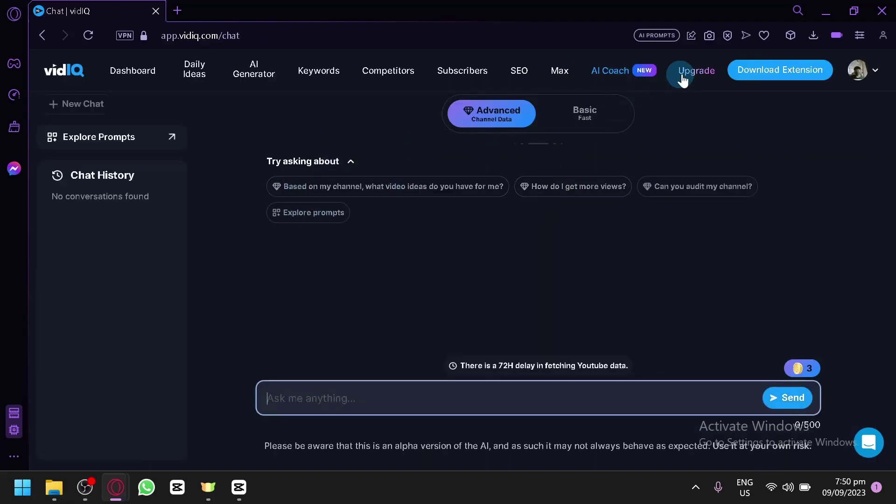
# - Open the Upgrade plans page in a new tab and return to the Dashboard
pyautogui.rightClick(690, 77)
pyautogui.click(629, 93)
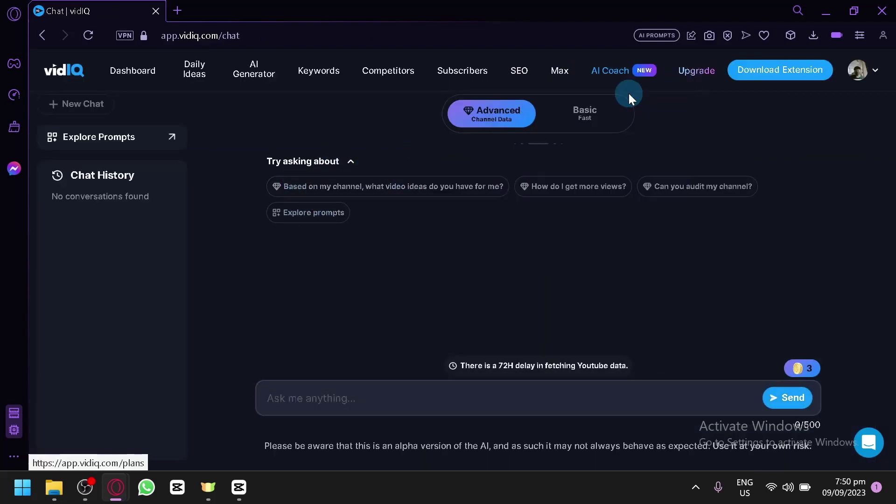
pyautogui.click(140, 78)
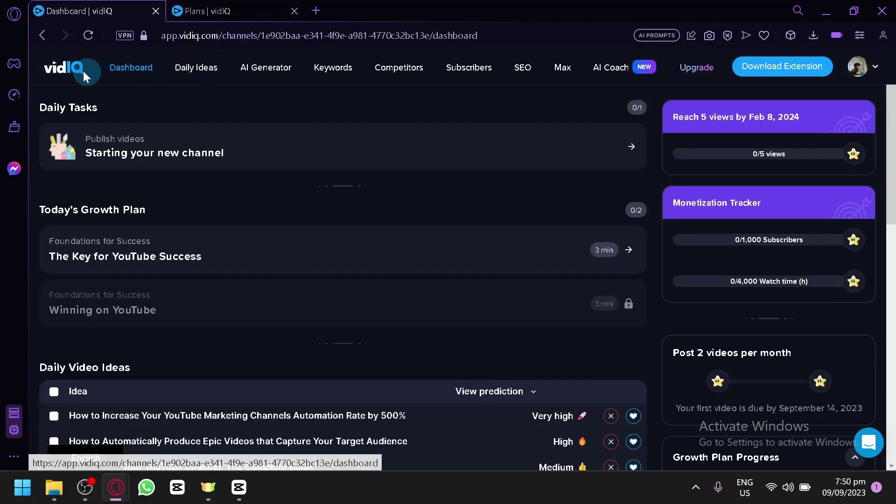
# - Switch to the Plans tab and scroll through the Coaching, Boost and Pro plan cards
pyautogui.click(207, 6)
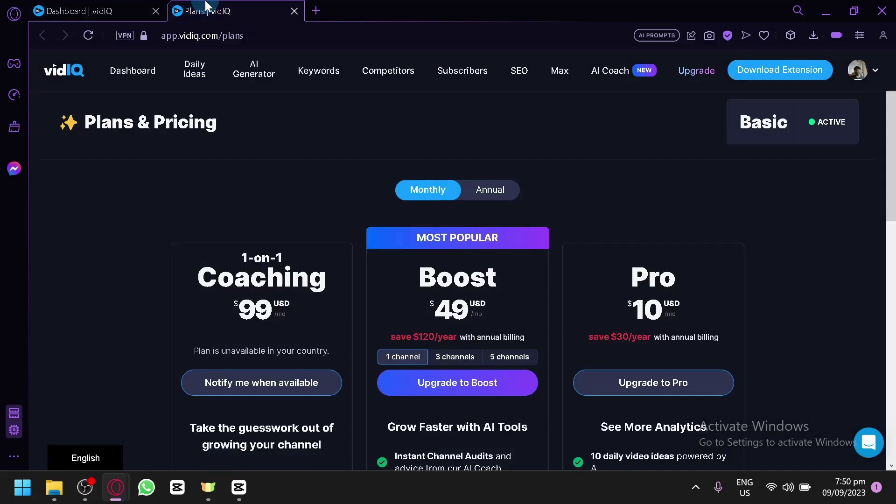
pyautogui.scroll(-3, 243, 246)
pyautogui.scroll(1, 247, 237)
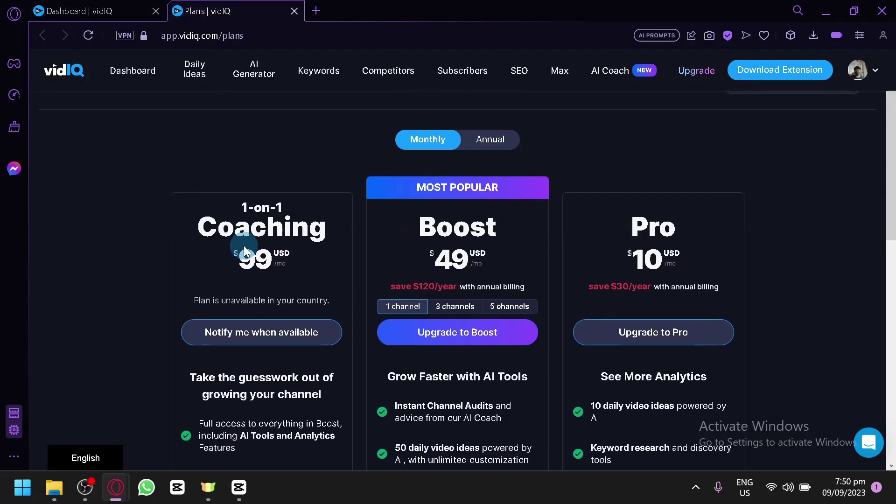
pyautogui.scroll(-1, 246, 250)
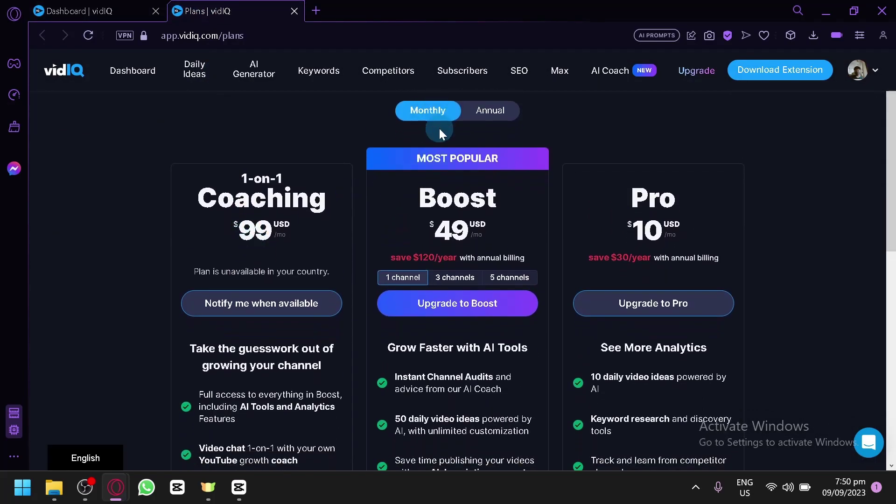
pyautogui.scroll(-1, 640, 264)
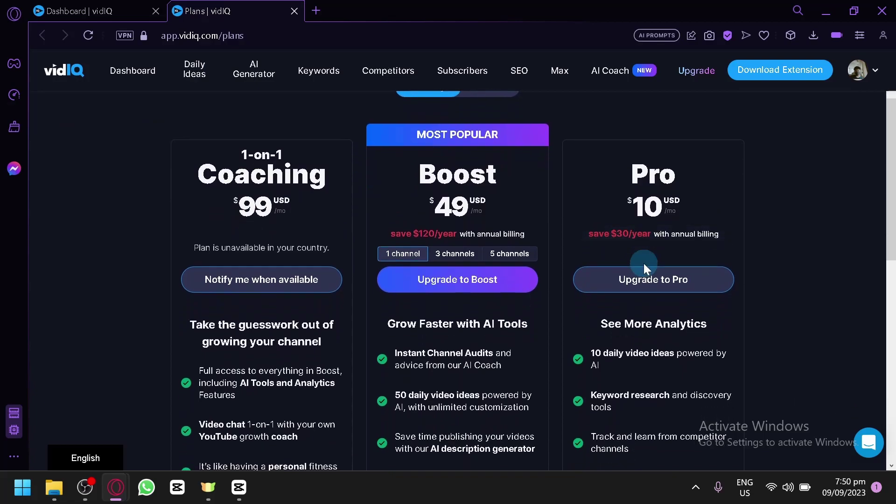
pyautogui.scroll(-3, 643, 264)
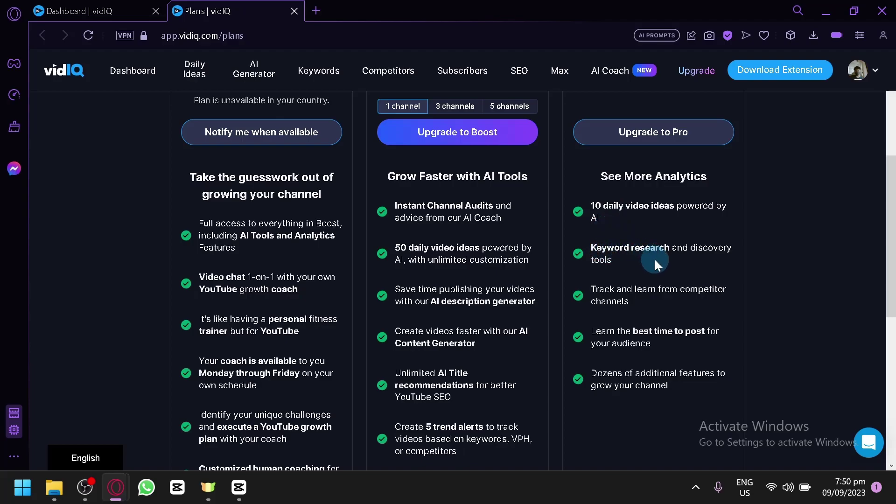
pyautogui.scroll(-1, 654, 260)
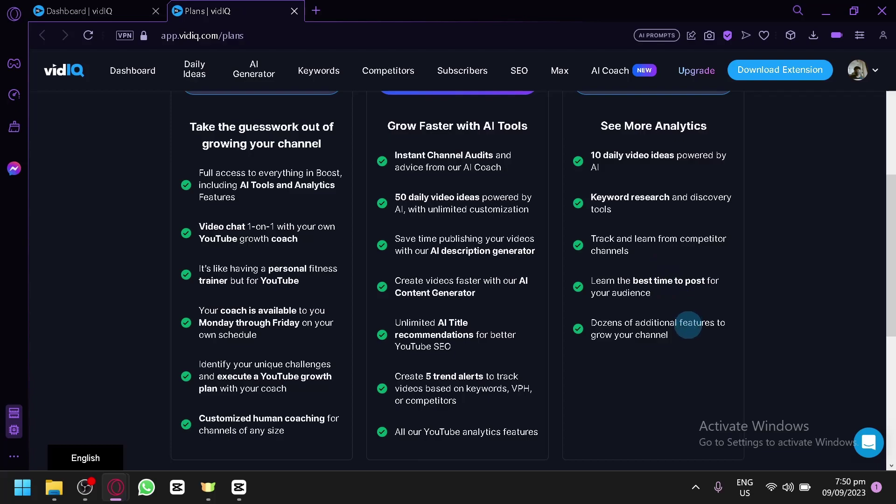
pyautogui.scroll(4, 527, 259)
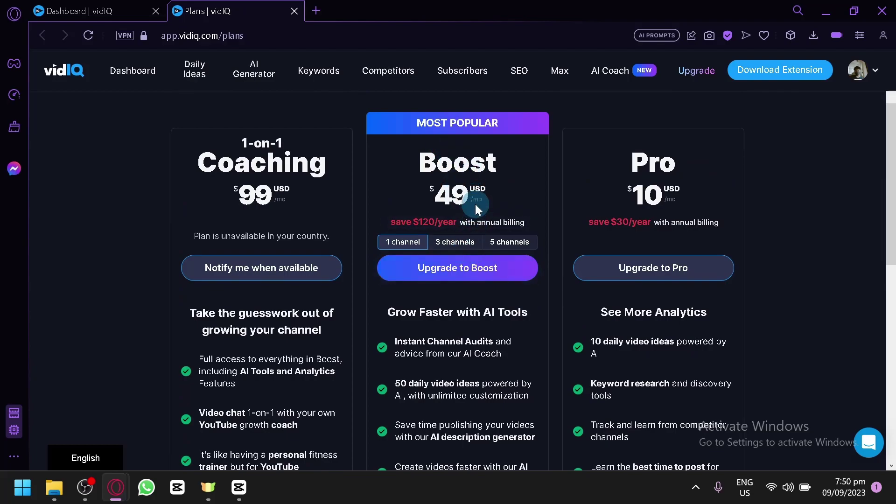
pyautogui.scroll(-3, 475, 203)
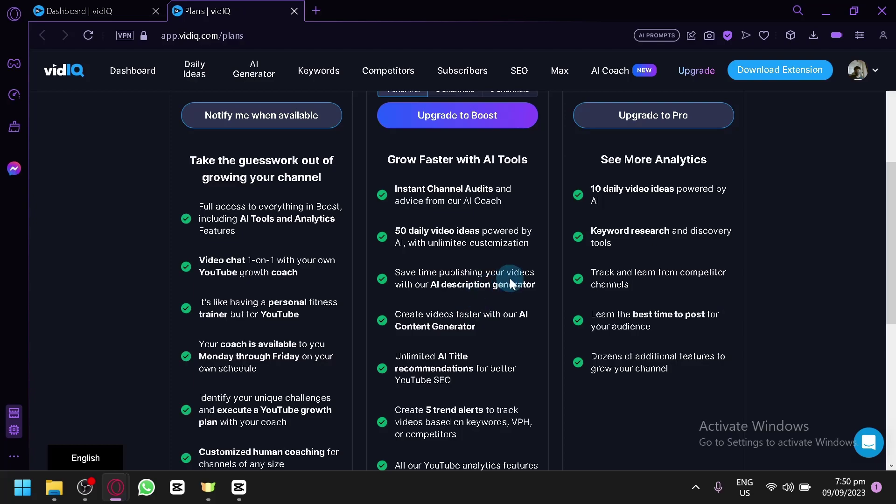
pyautogui.scroll(-2, 510, 278)
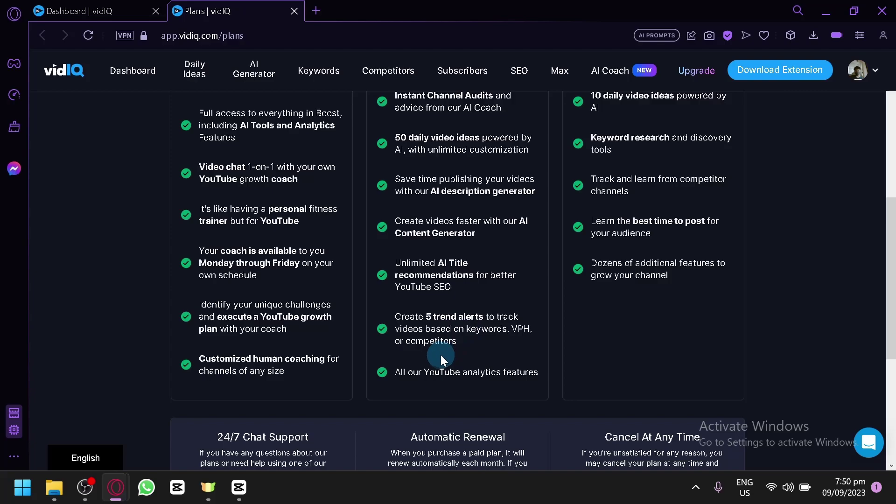
# - Review the plan features and the active Basic plan, then return to the Dashboard tab
pyautogui.scroll(-2, 438, 350)
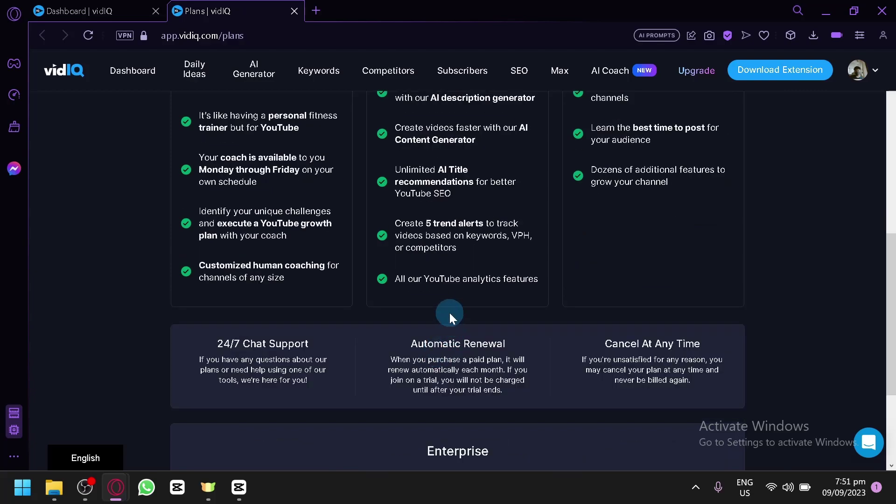
pyautogui.scroll(-3, 449, 313)
pyautogui.scroll(2, 452, 312)
pyautogui.scroll(8, 451, 314)
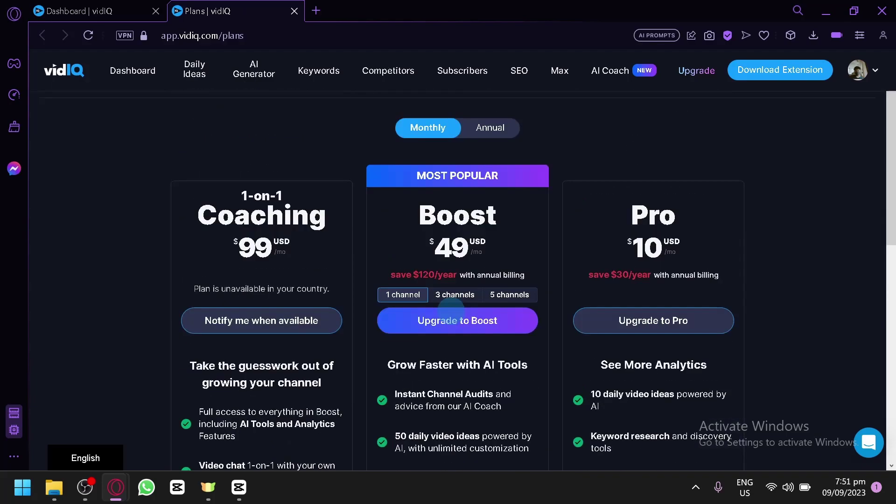
pyautogui.scroll(-3, 254, 224)
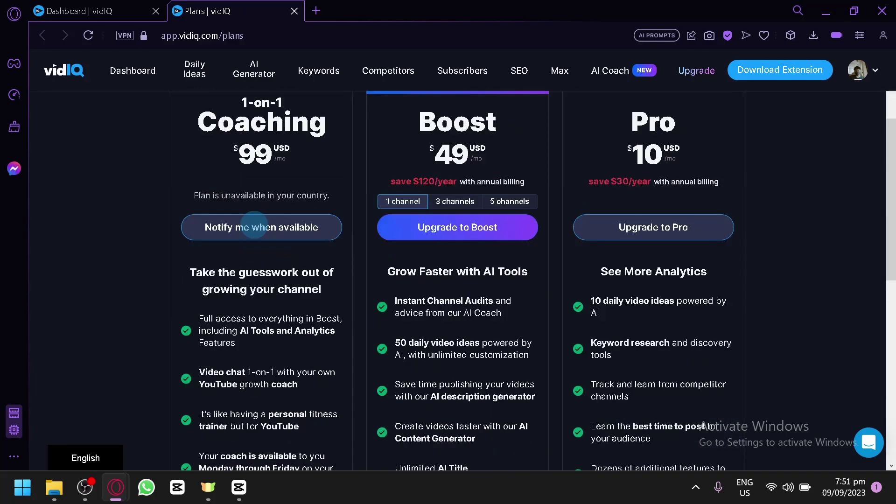
pyautogui.scroll(-2, 256, 243)
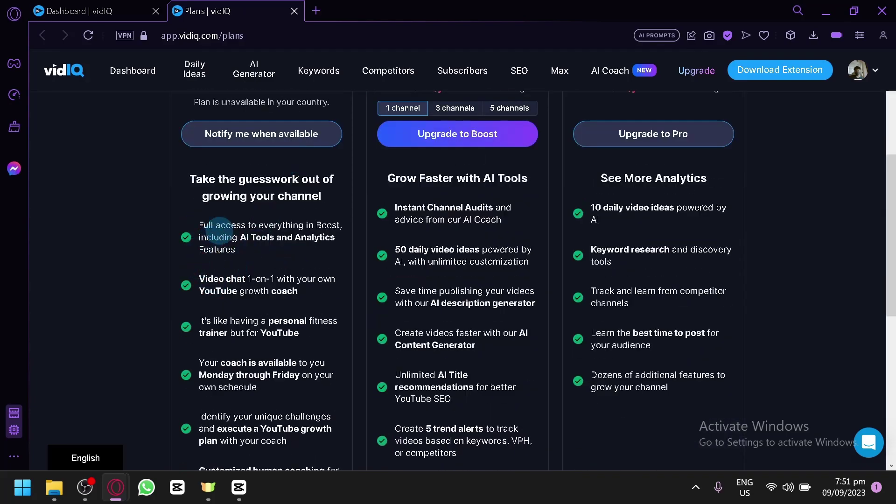
pyautogui.scroll(-3, 204, 221)
pyautogui.scroll(9, 236, 274)
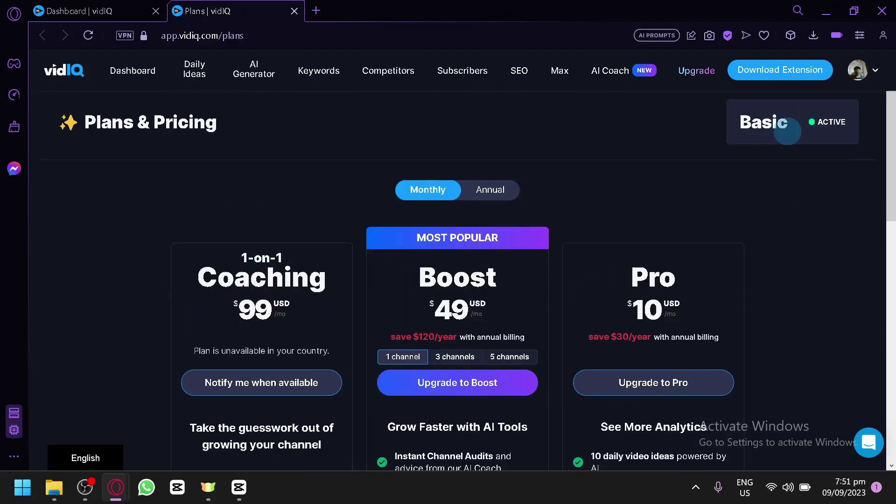
pyautogui.moveTo(788, 131); pyautogui.dragTo(737, 119)
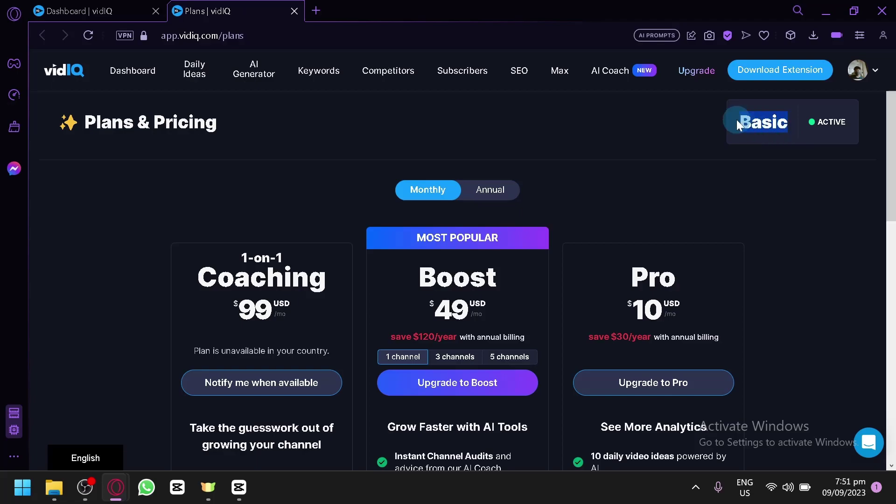
pyautogui.click(727, 156)
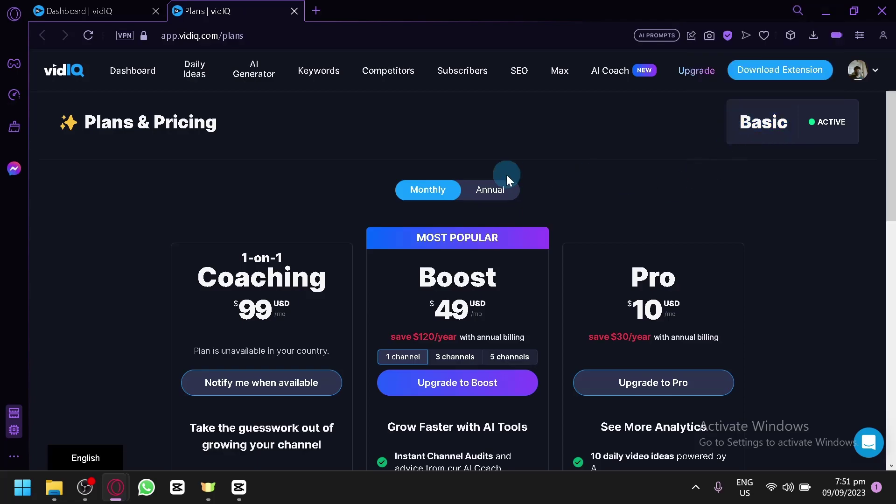
pyautogui.click(107, 13)
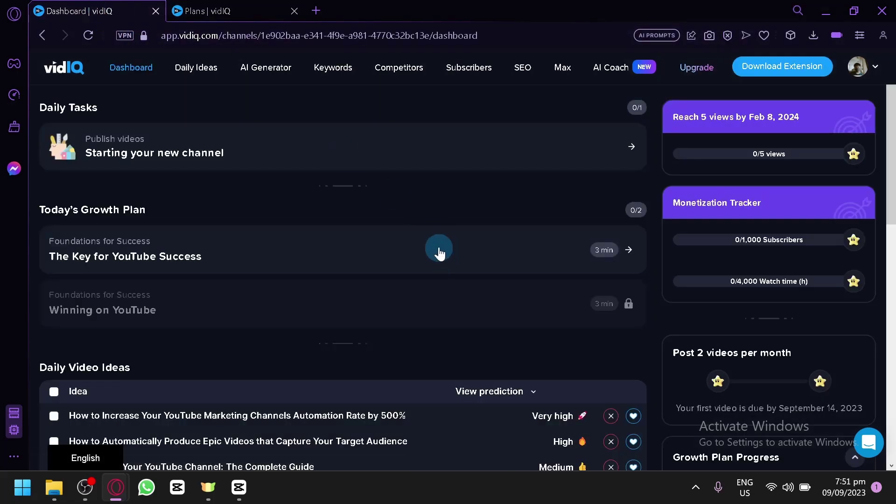
# - Close the Plans tab and open the vidIQ Vision for YouTube Chrome Web Store page
pyautogui.click(294, 11)
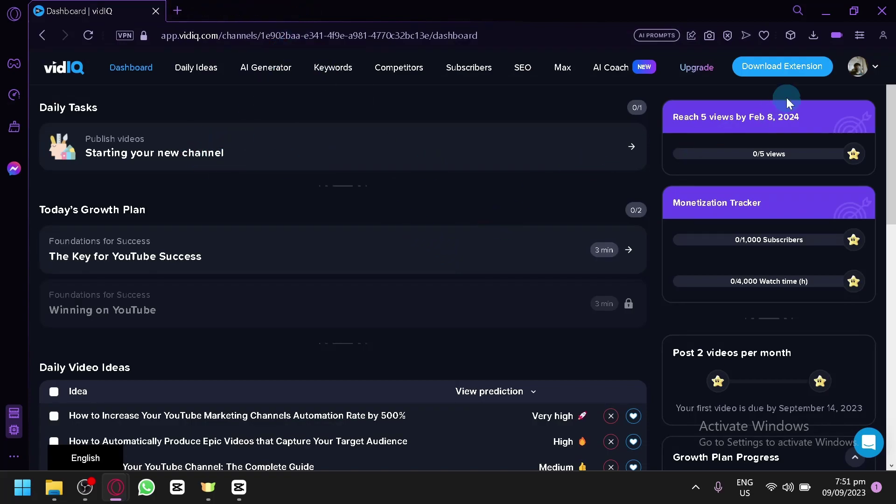
pyautogui.click(794, 69)
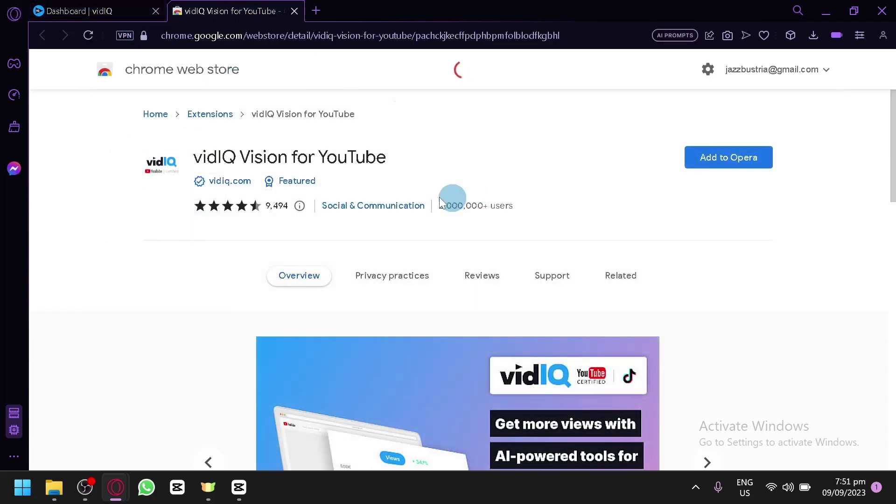
pyautogui.moveTo(202, 157); pyautogui.dragTo(307, 178)
pyautogui.scroll(-15, 348, 245)
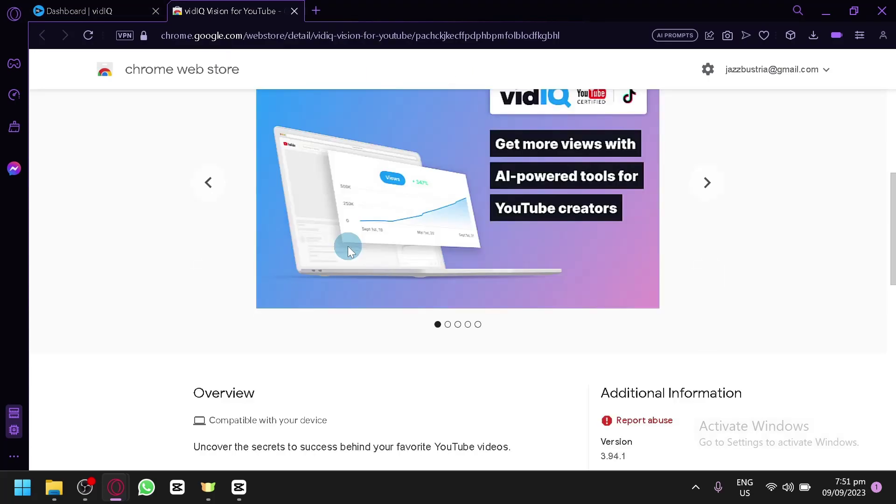
pyautogui.scroll(10, 346, 230)
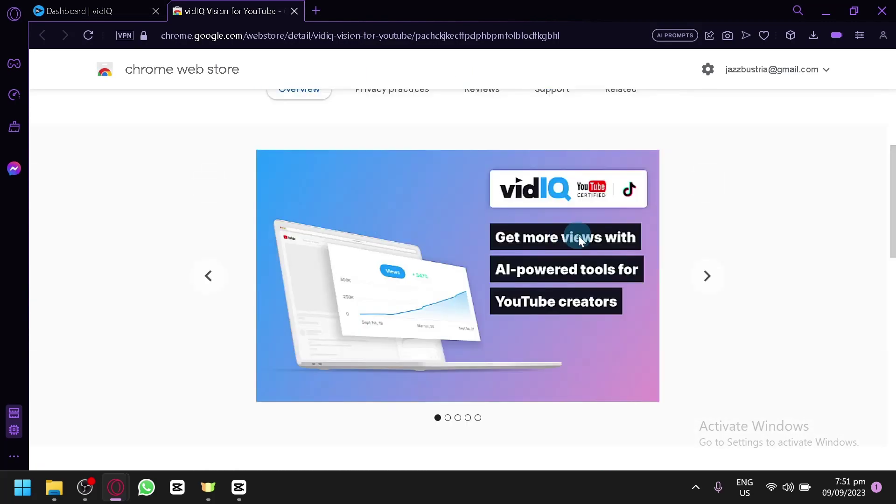
# - Page through all the promotional screenshots, then return to the vidIQ dashboard tab
pyautogui.click(704, 275)
pyautogui.click(702, 275)
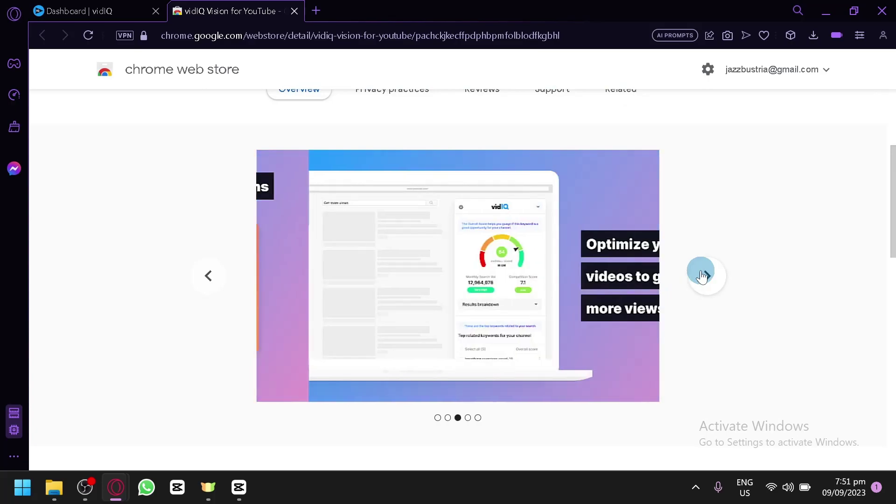
pyautogui.click(693, 290)
pyautogui.click(707, 275)
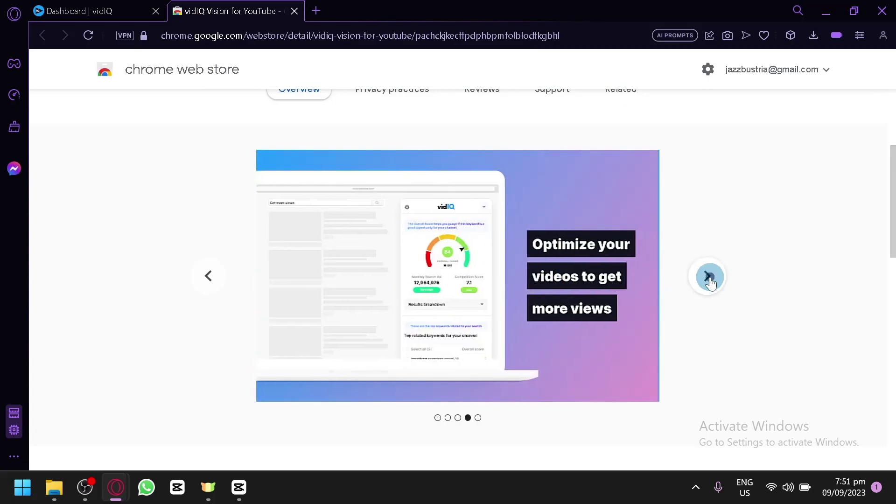
pyautogui.click(707, 275)
pyautogui.click(673, 294)
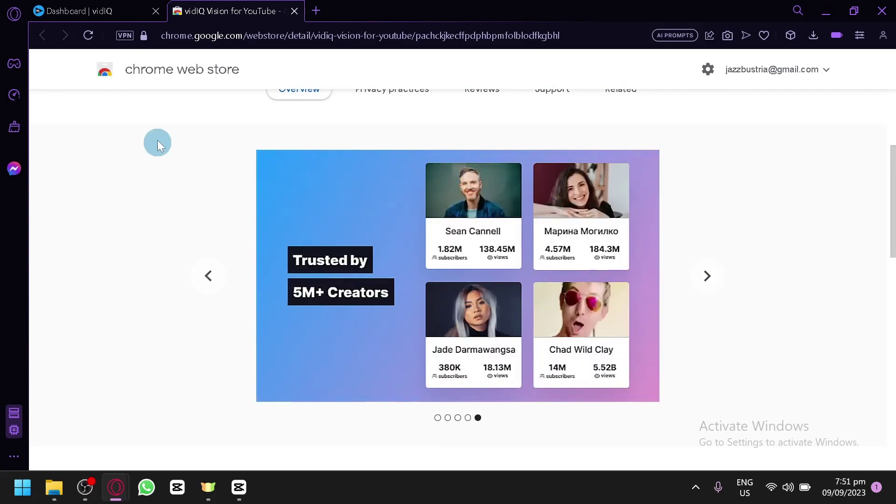
pyautogui.click(96, 9)
# - Close the Chrome Web Store tab for vidIQ Vision for YouTube, leaving the vidIQ dashboard open
pyautogui.scroll(-5, 382, 177)
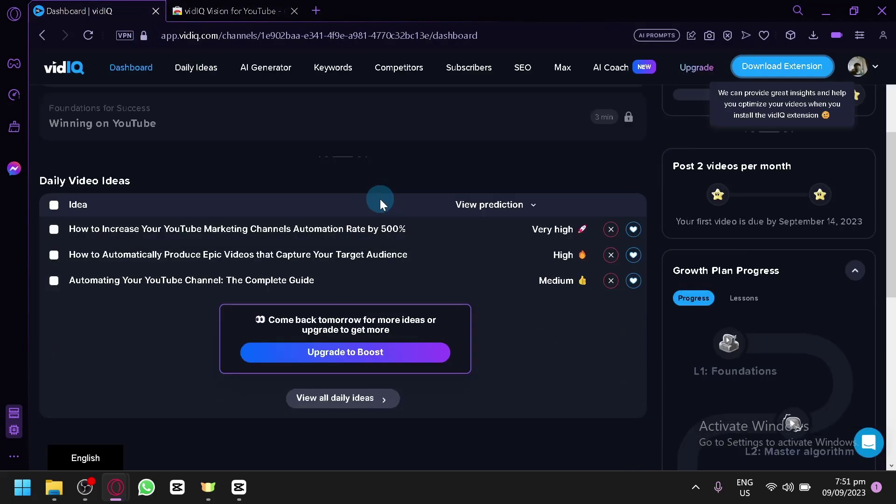
pyautogui.scroll(5, 345, 216)
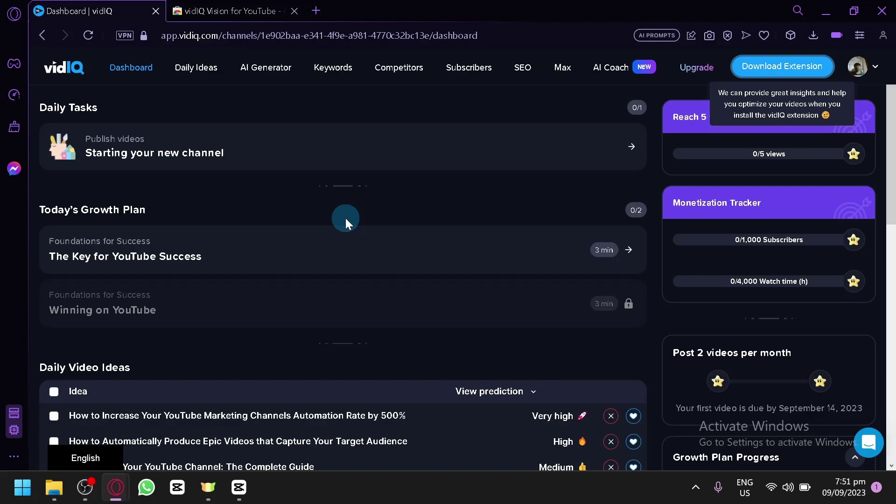
pyautogui.click(295, 11)
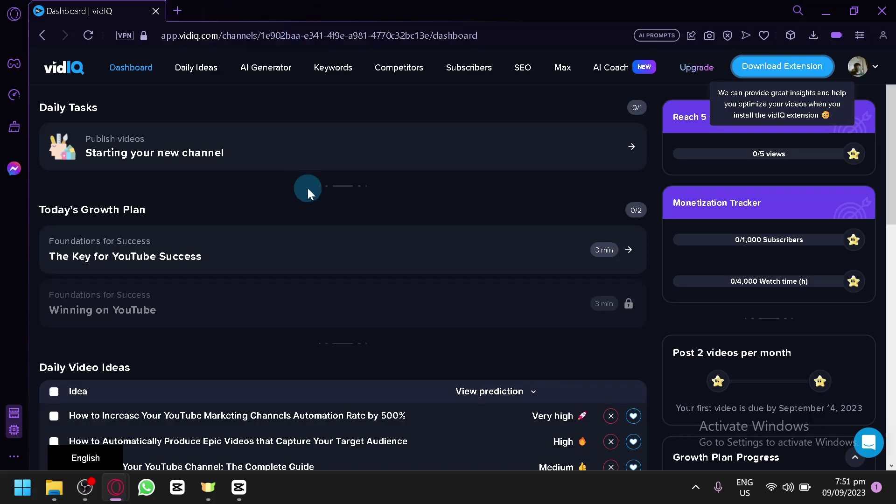